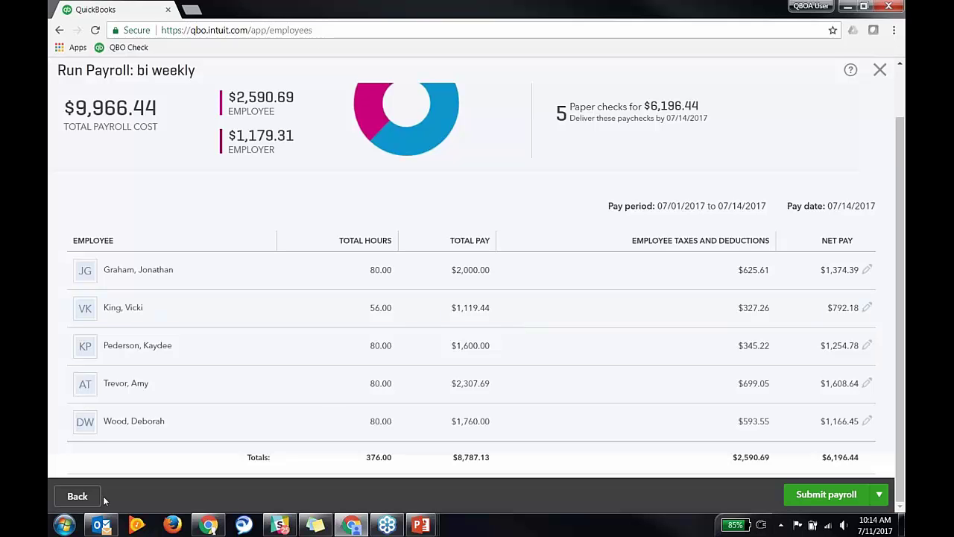
Return to the payroll entry page to check the employees' payment methods, and preview the bi weekly payroll again
click(76, 496)
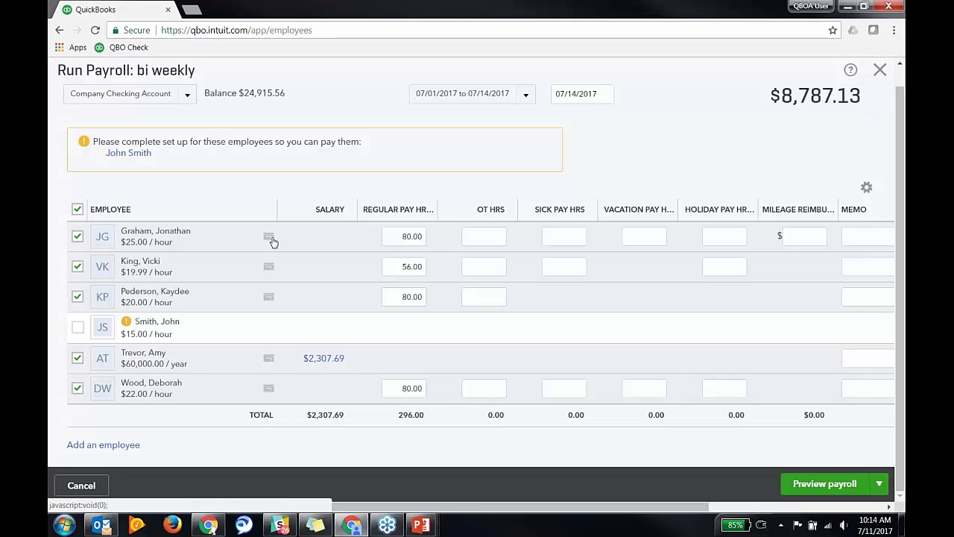
mouse_move(272, 244)
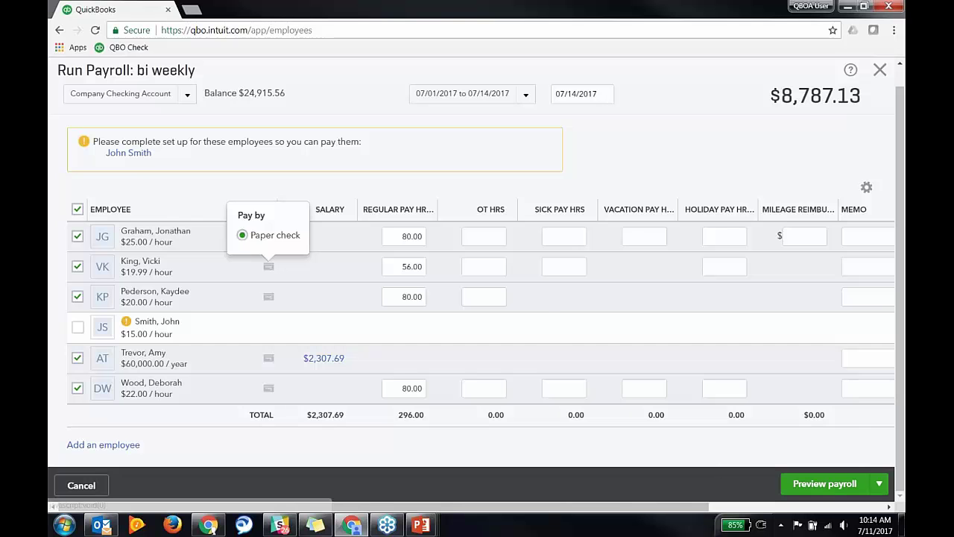
click(820, 483)
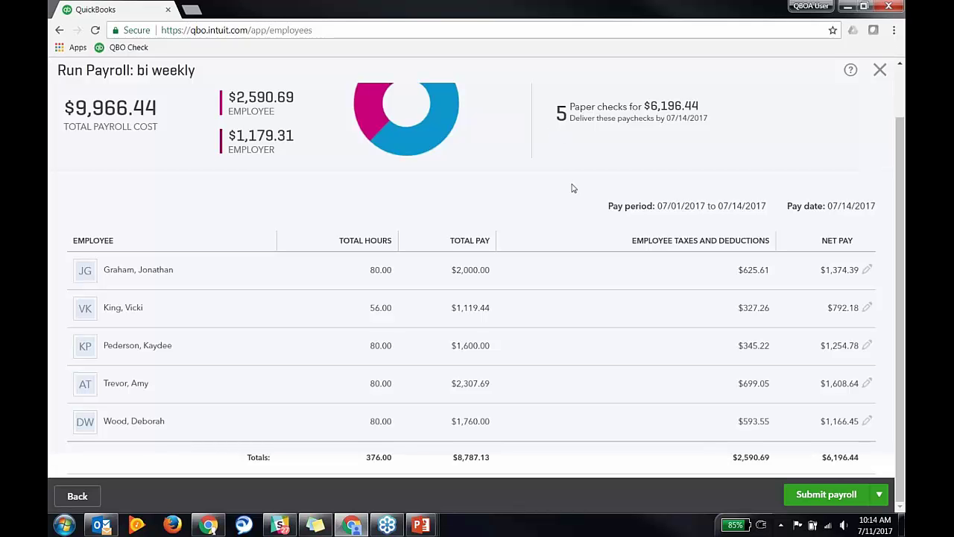
Submit the bi weekly payroll and finish the run without assigning check numbers
scroll(599, 349, up, 1)
scroll(670, 424, down, 1)
click(824, 494)
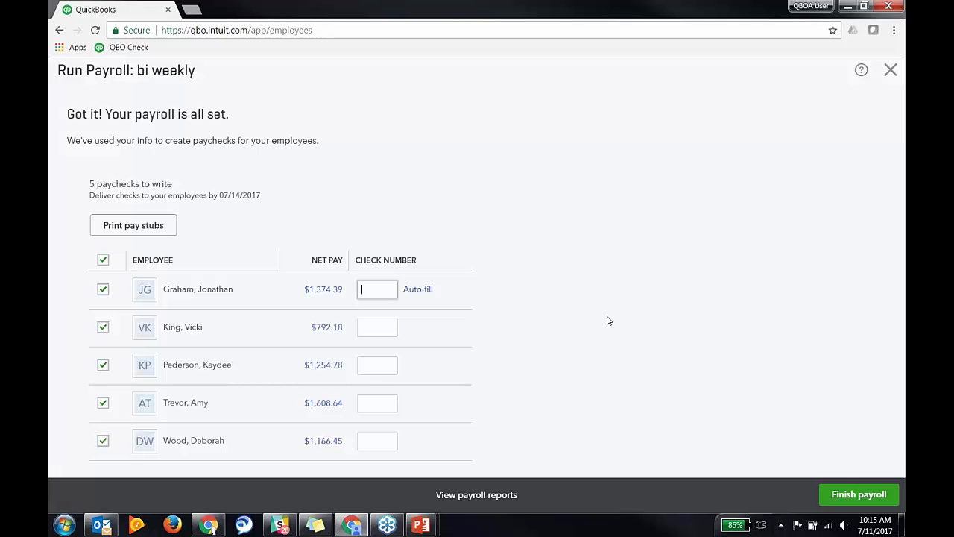
click(859, 494)
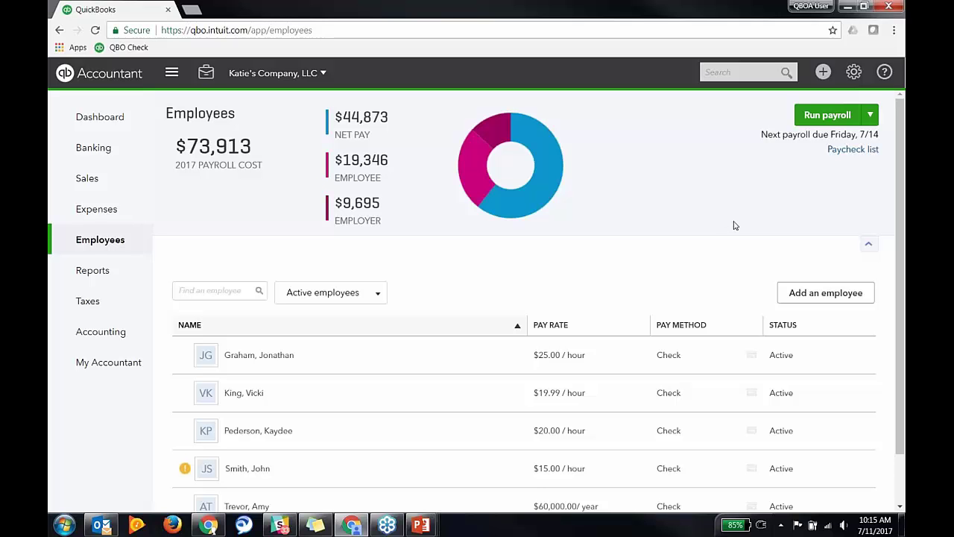
Open the Accounting preferences in the company's payroll settings
click(853, 75)
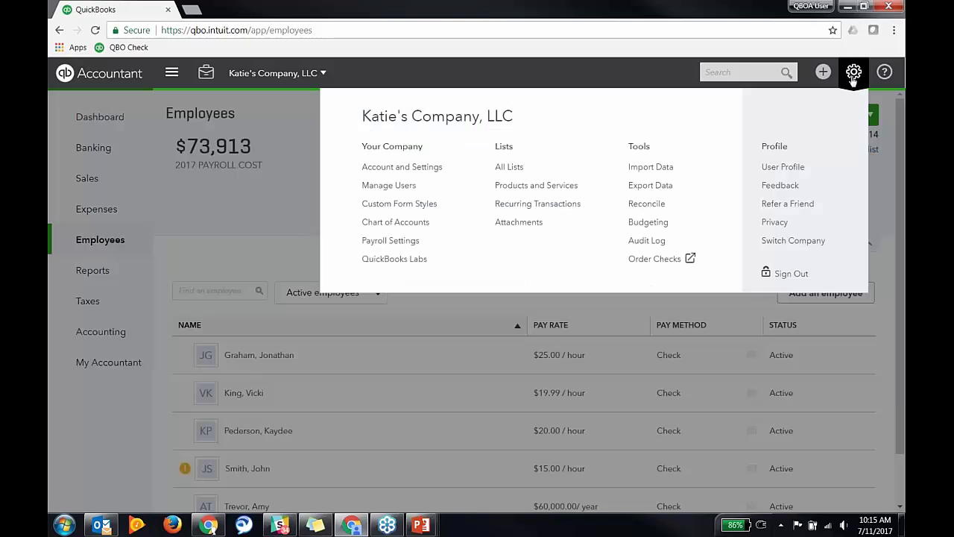
click(390, 240)
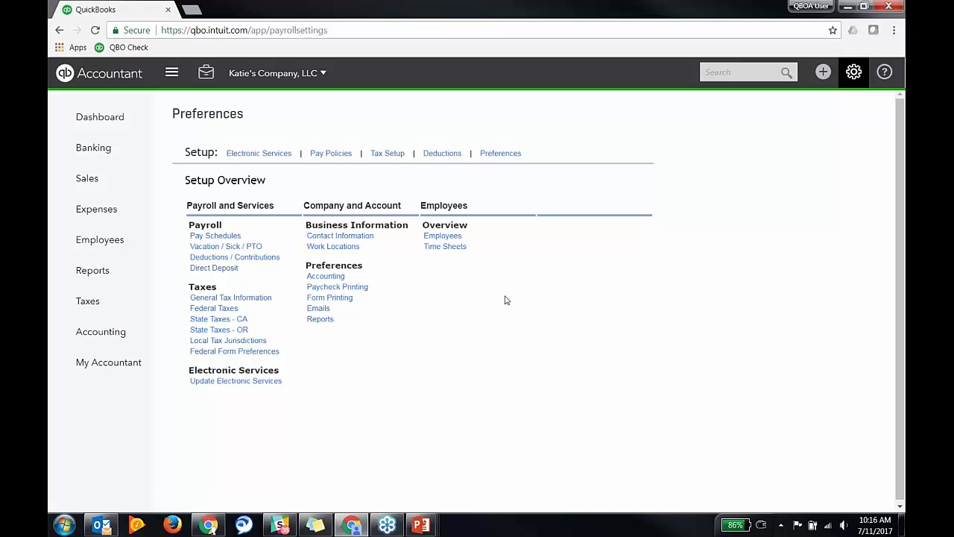
click(332, 279)
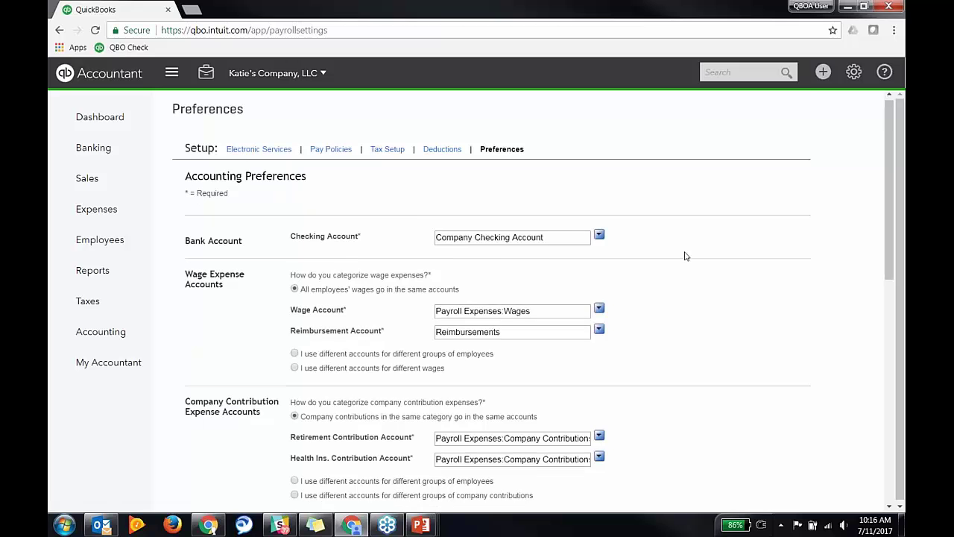
Review the payroll expense accounts and choose Company Checking Account as the checking account
scroll(685, 256, down, 1)
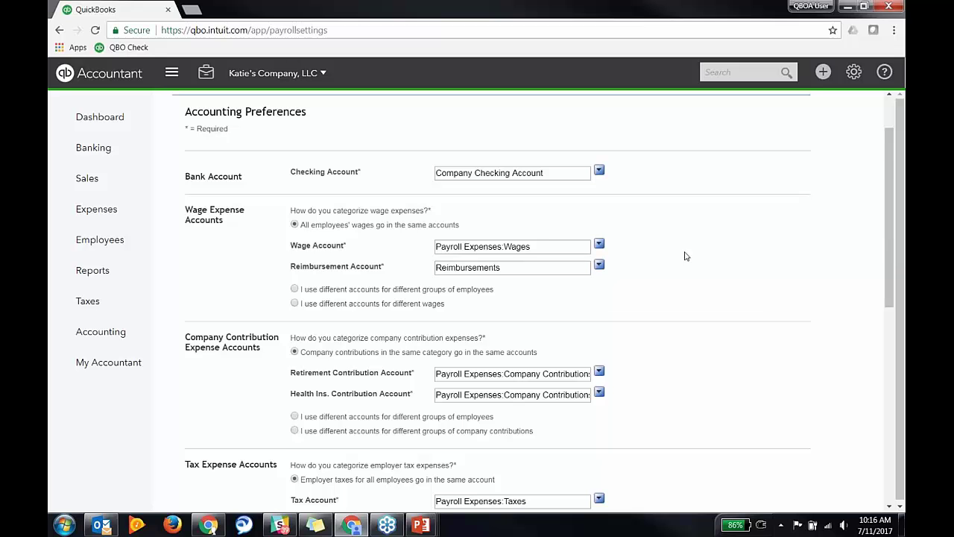
scroll(686, 256, down, 1)
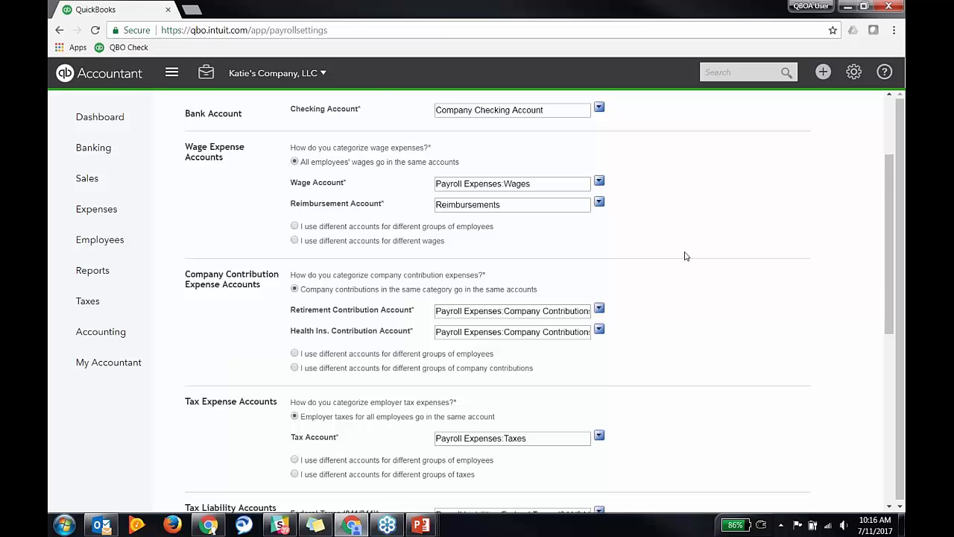
scroll(685, 256, down, 1)
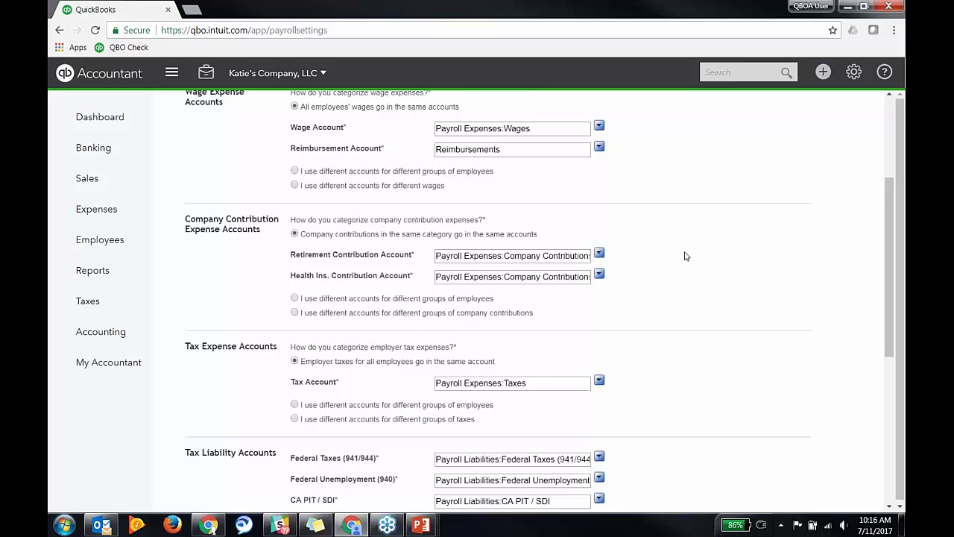
scroll(685, 255, up, 2)
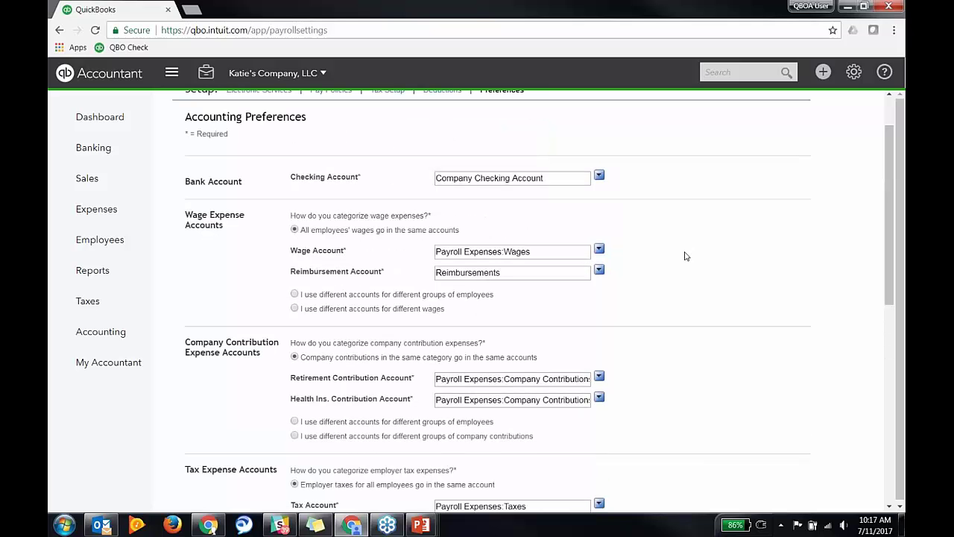
click(600, 177)
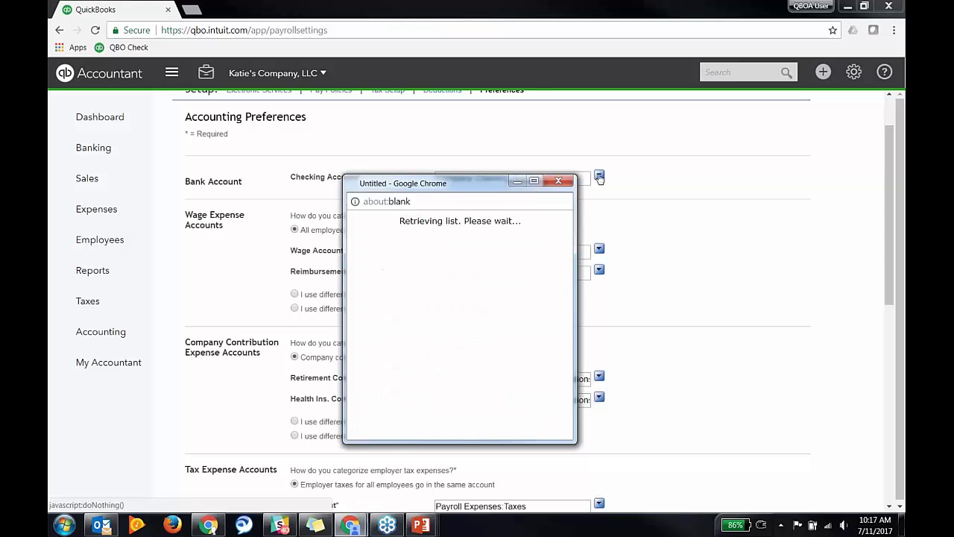
click(447, 264)
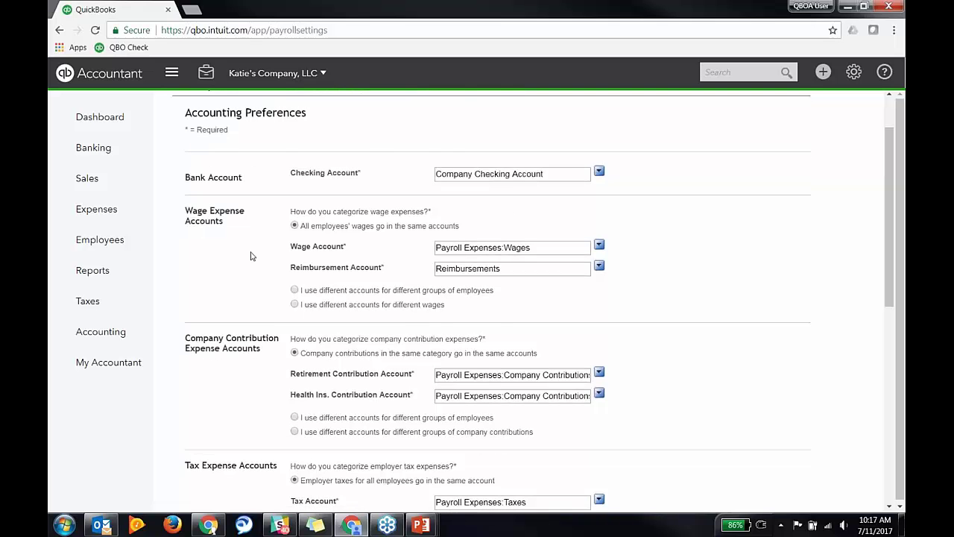
Review the contribution, tax expense and liability accounts, and accept the accounting preferences with different classes for different employees
scroll(251, 255, down, 2)
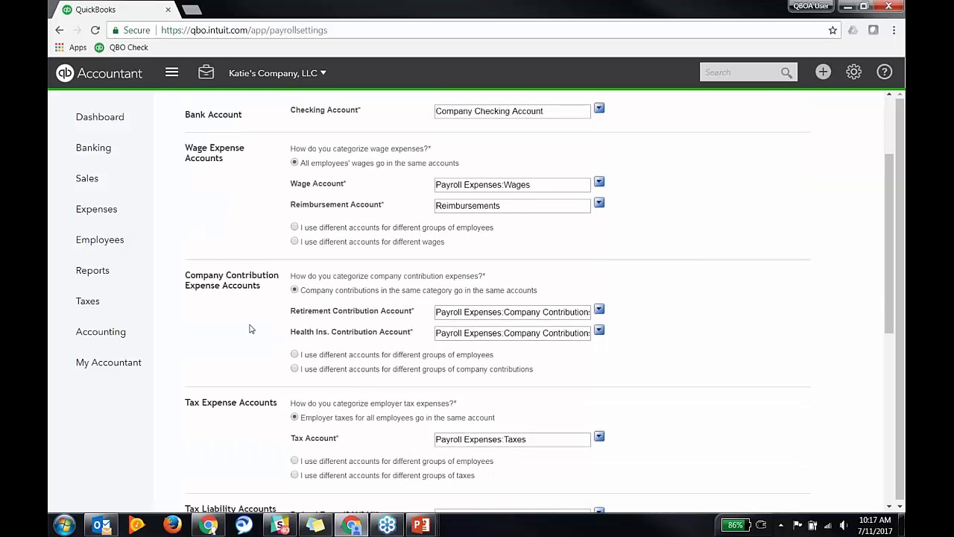
scroll(250, 329, down, 4)
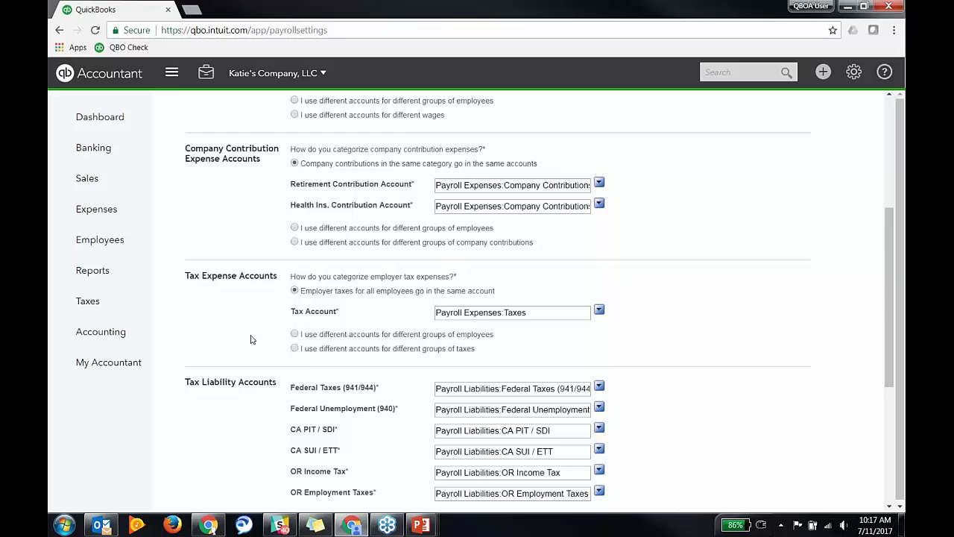
scroll(251, 339, down, 2)
scroll(250, 340, down, 6)
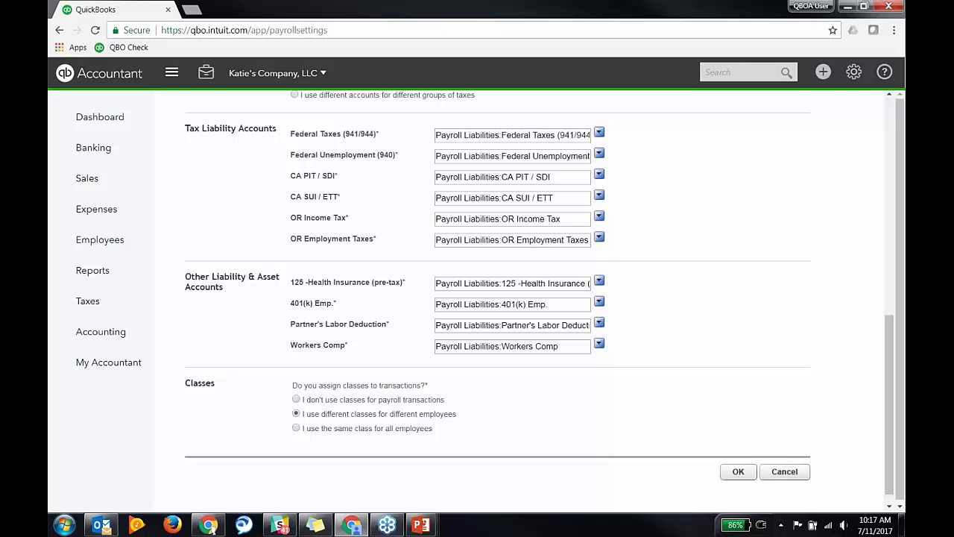
click(738, 471)
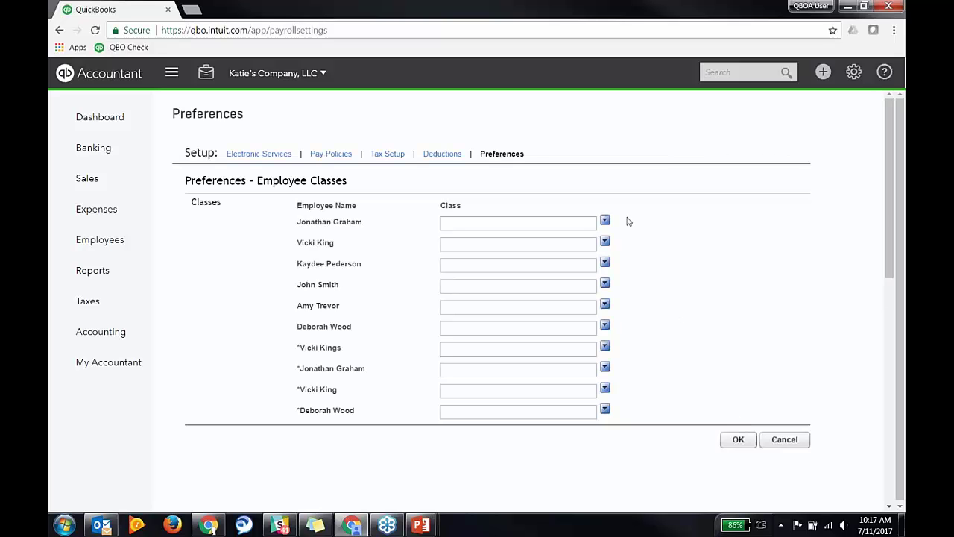
Check the classes available for the first employee and accept the employee classes with every class left blank
click(606, 222)
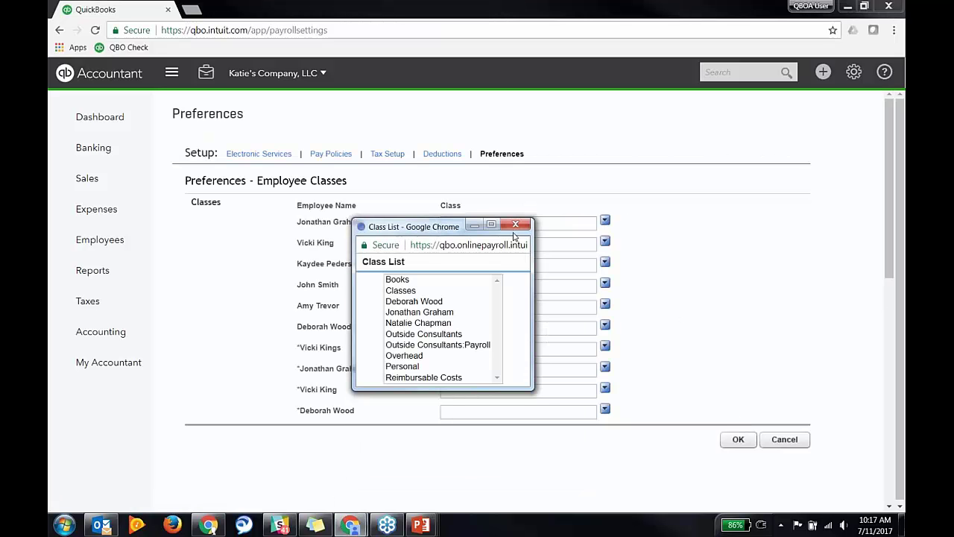
click(516, 224)
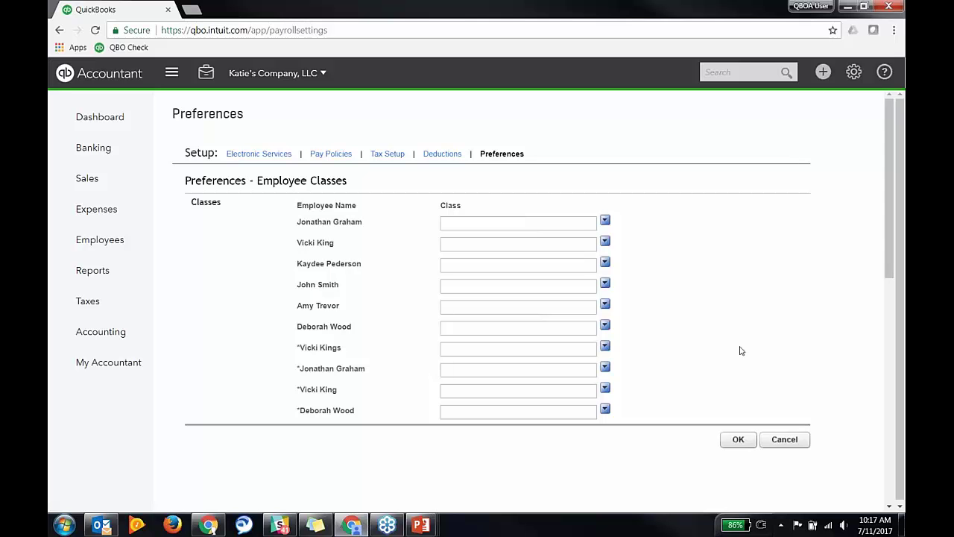
click(734, 441)
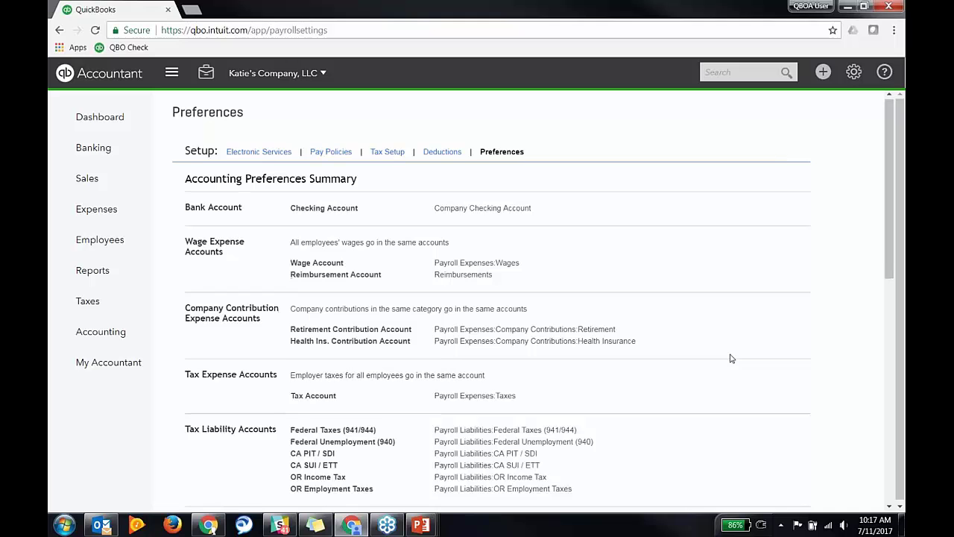
Review the Accounting Preferences Summary and the starting date for updating existing transactions, and close it without updating past transactions
scroll(731, 359, down, 1)
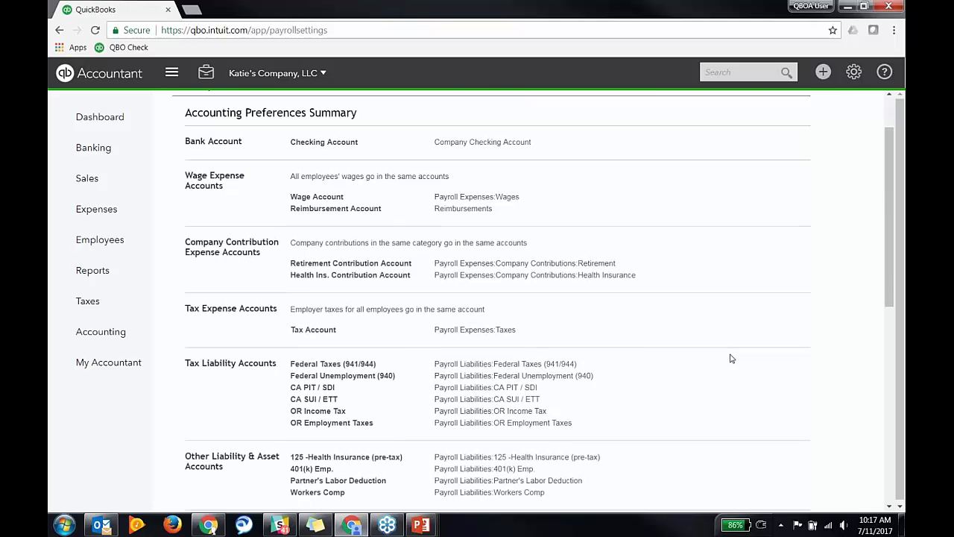
scroll(731, 358, down, 1)
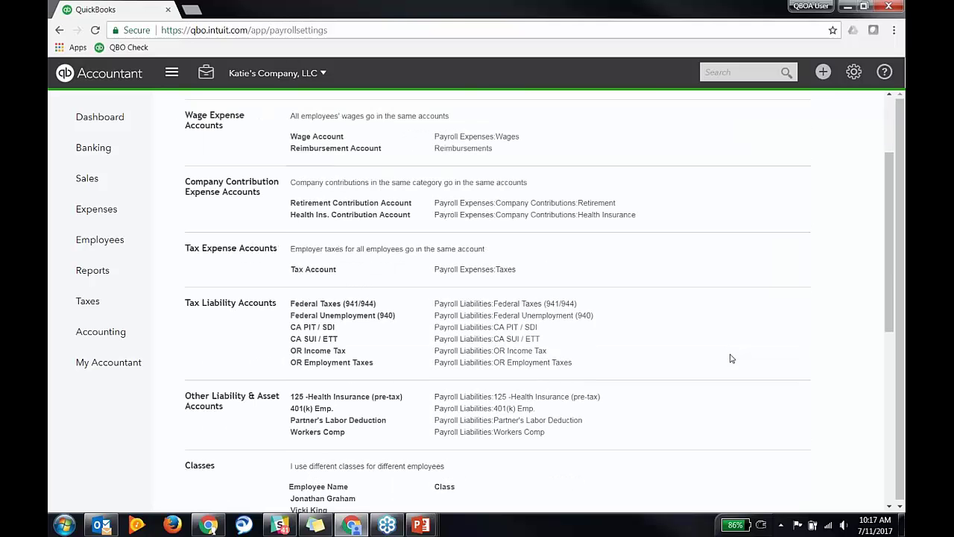
scroll(731, 358, down, 1)
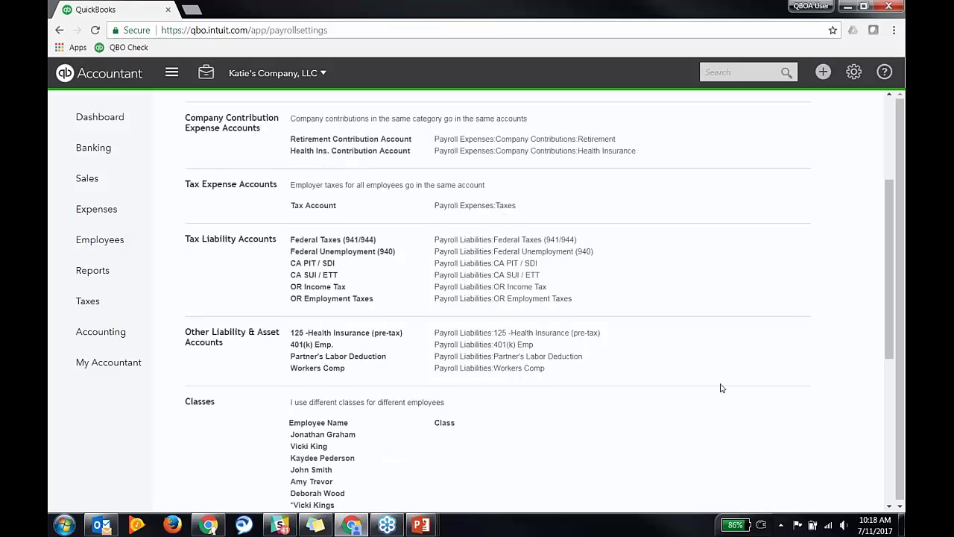
scroll(722, 388, down, 4)
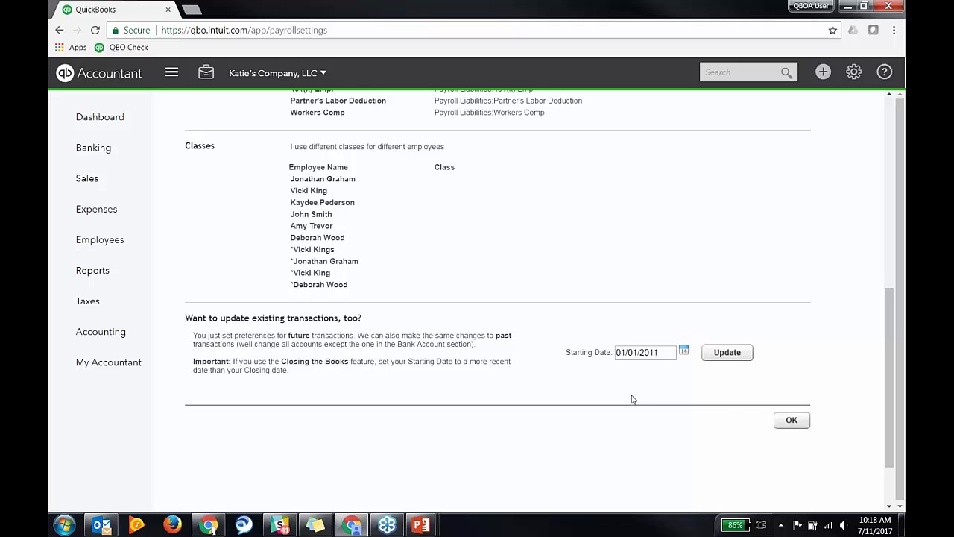
click(637, 351)
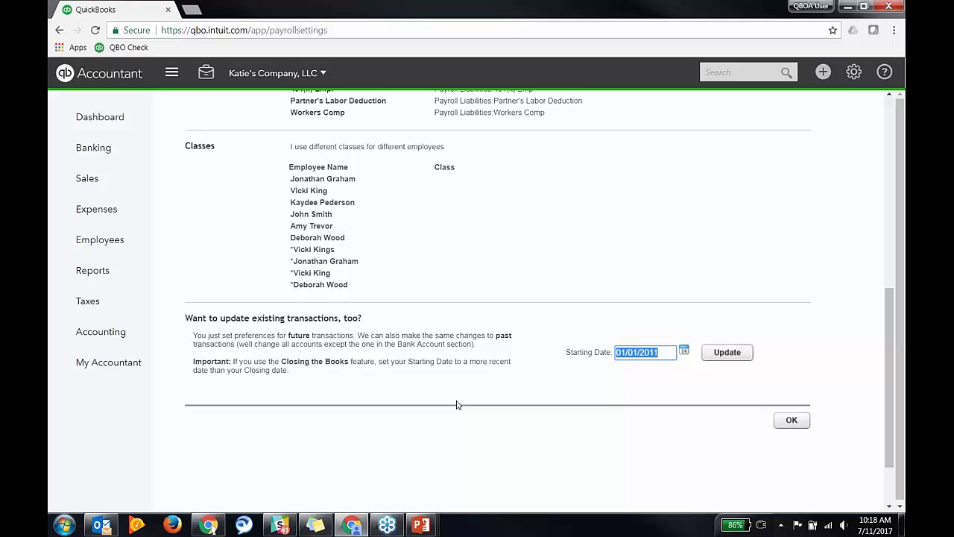
drag(517, 336, 271, 343)
click(271, 344)
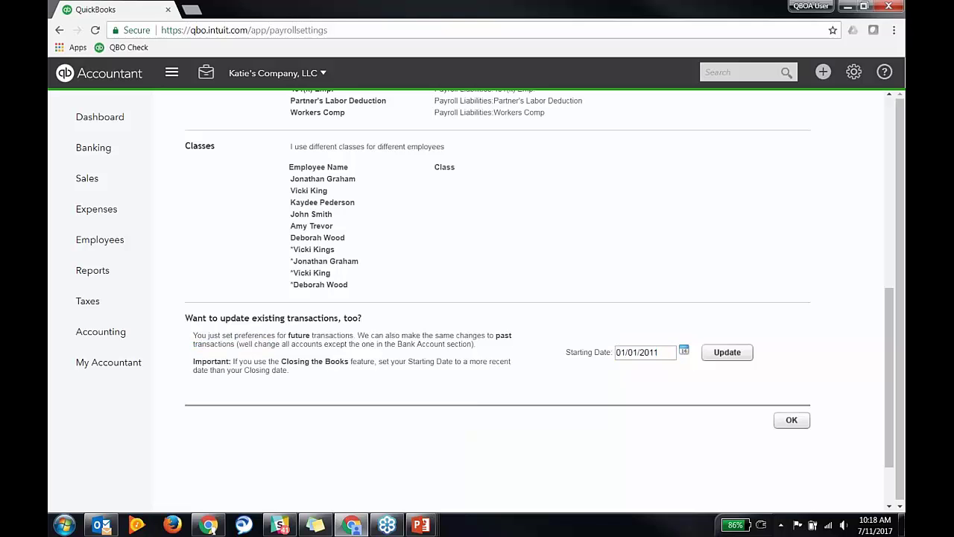
click(789, 422)
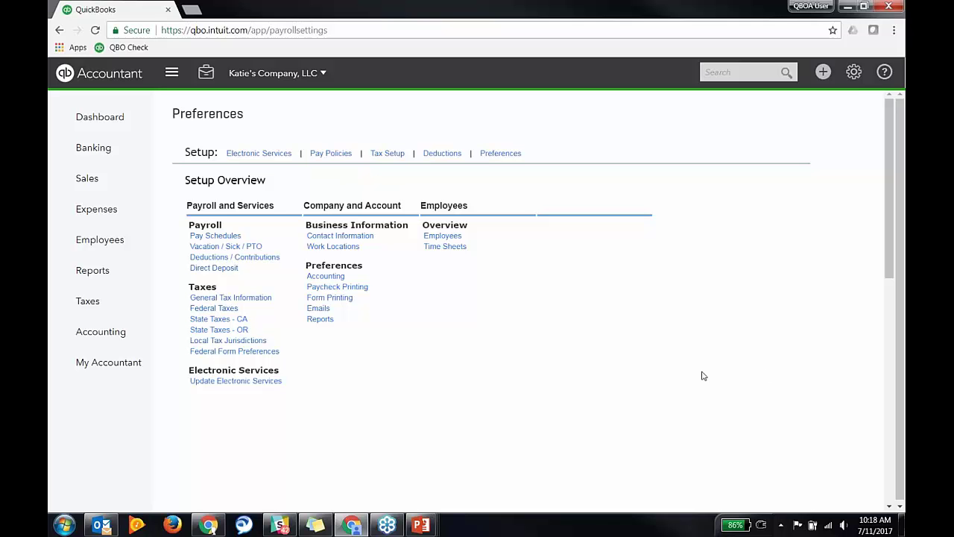
Open the Pay Taxes list in the Payroll Tax Center and examine the tax types, due dates and payments due
click(99, 301)
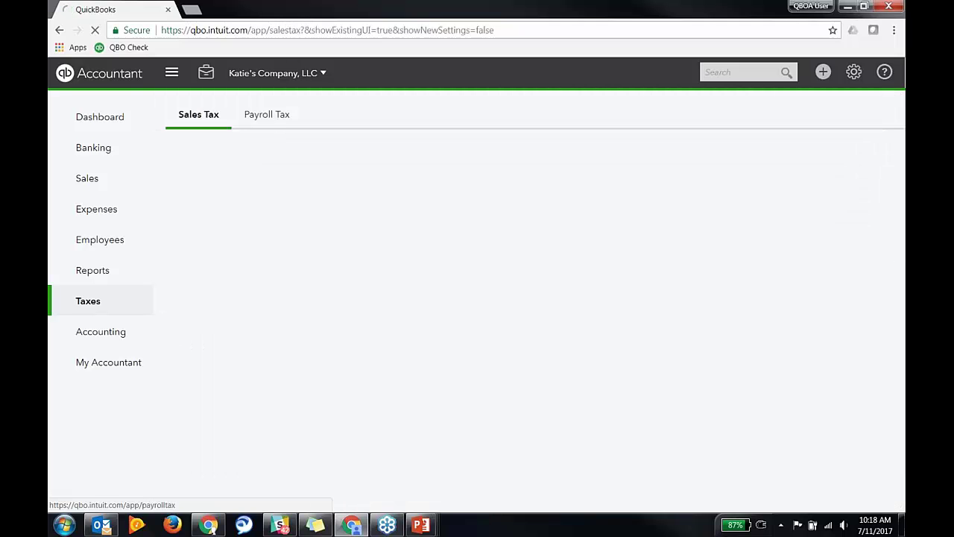
click(275, 119)
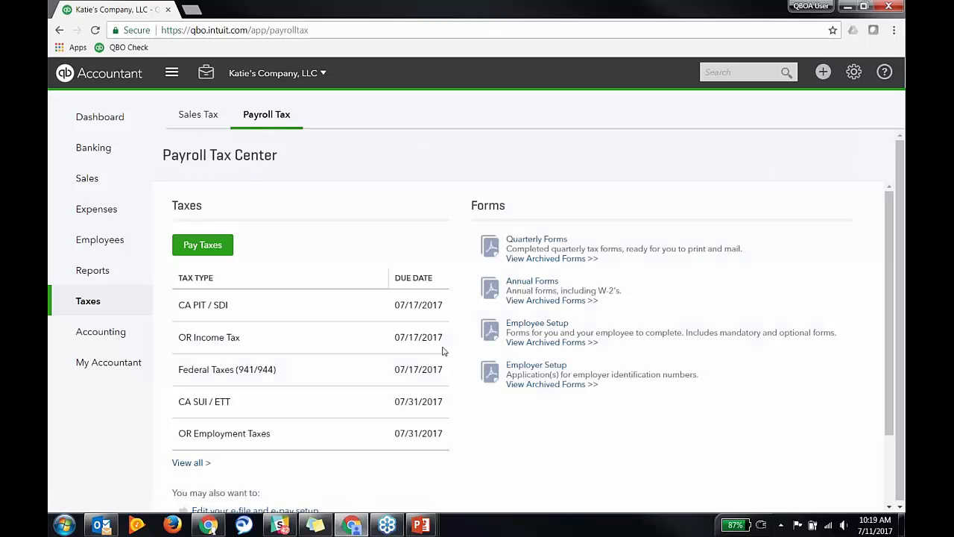
click(203, 248)
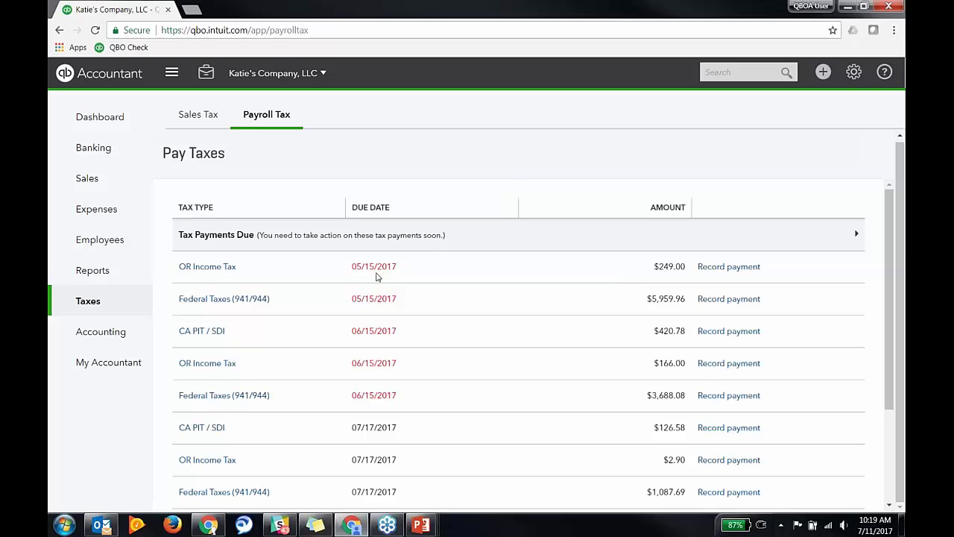
scroll(377, 277, down, 1)
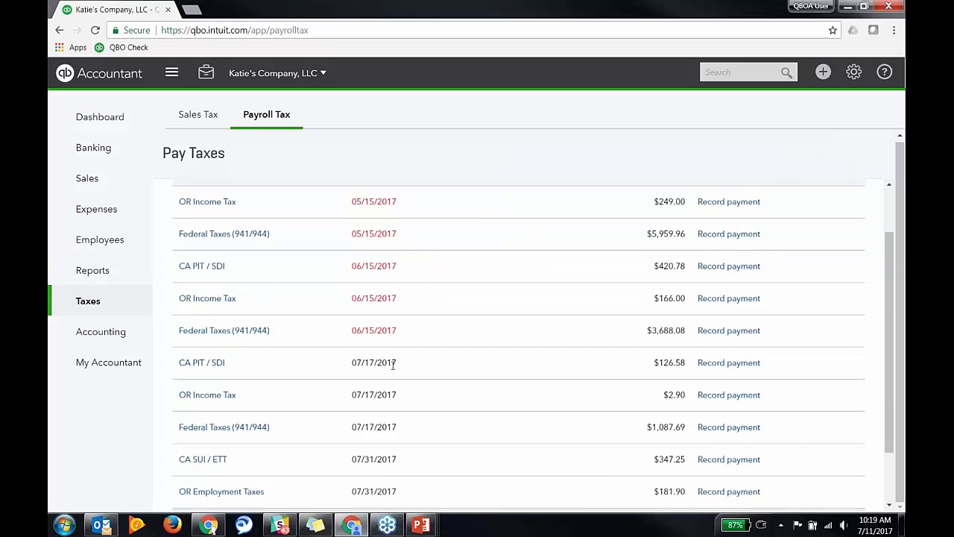
scroll(393, 364, down, 1)
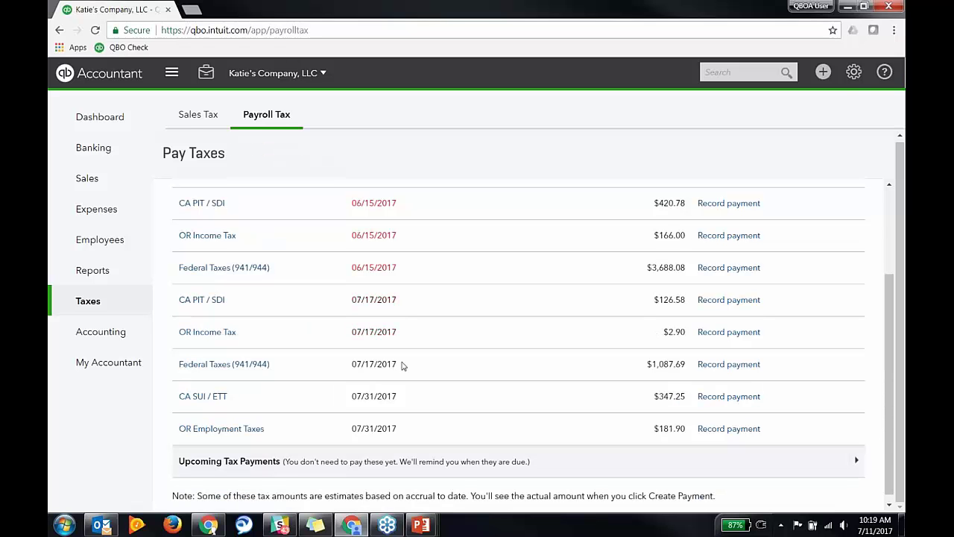
click(215, 304)
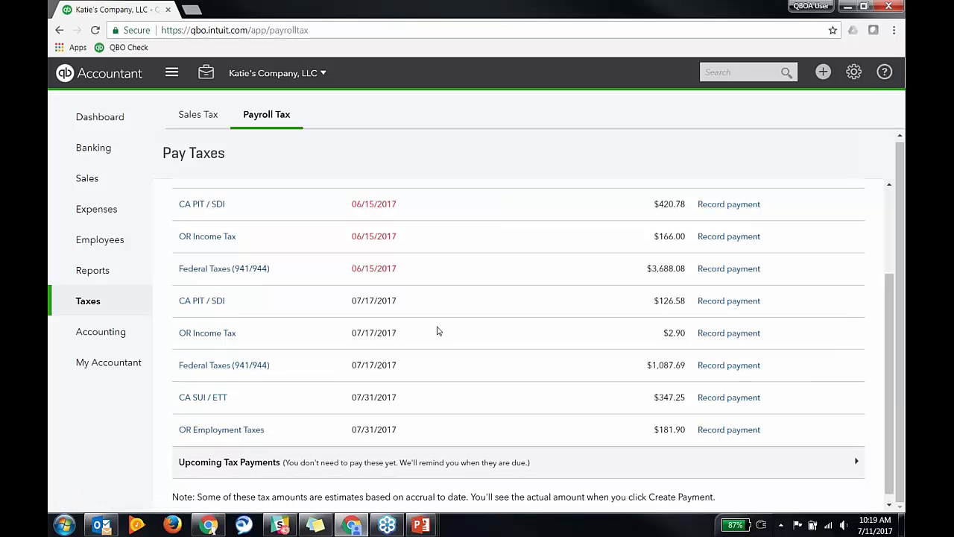
scroll(439, 331, up, 2)
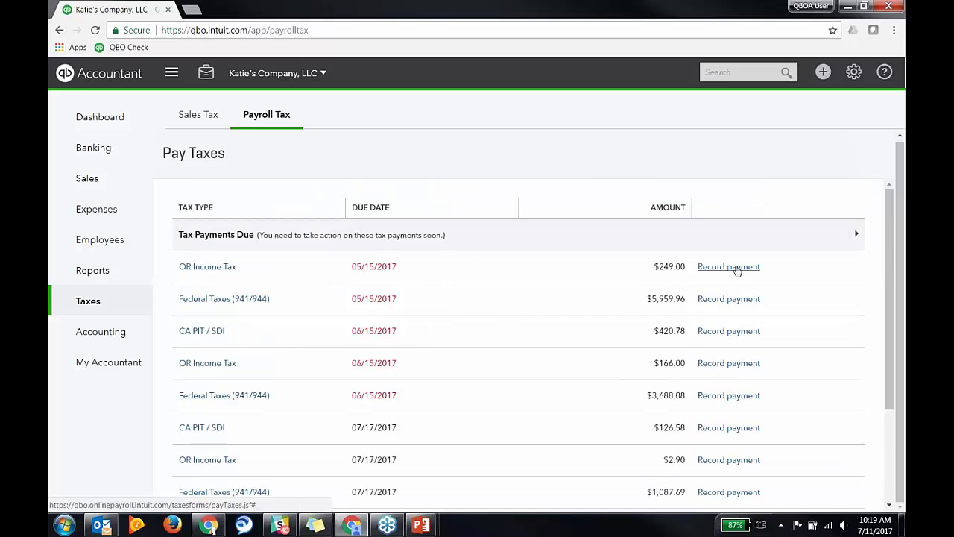
Record the OR Income Tax payment due 05/15/2017 from the Company Checking Account and request its printable form, keeping pop-ups blocked
click(700, 266)
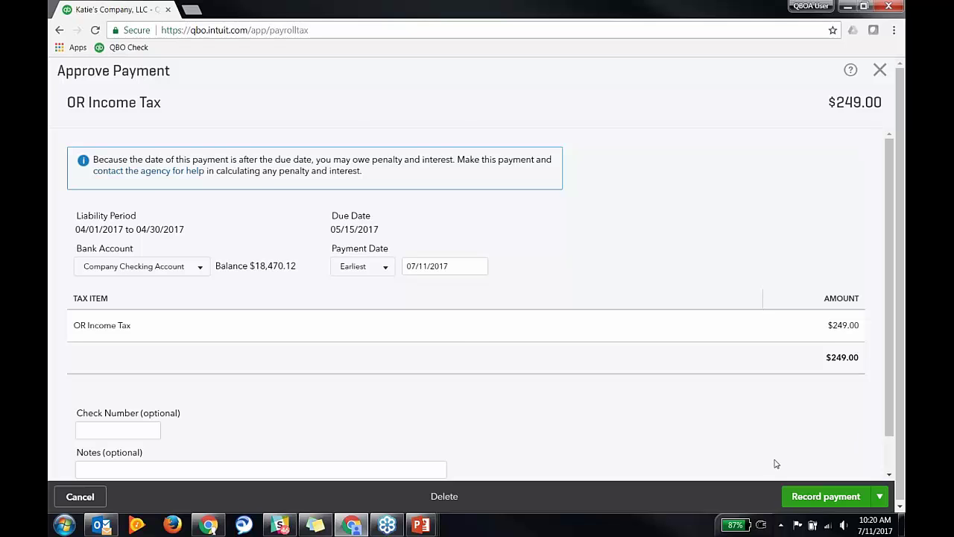
click(820, 497)
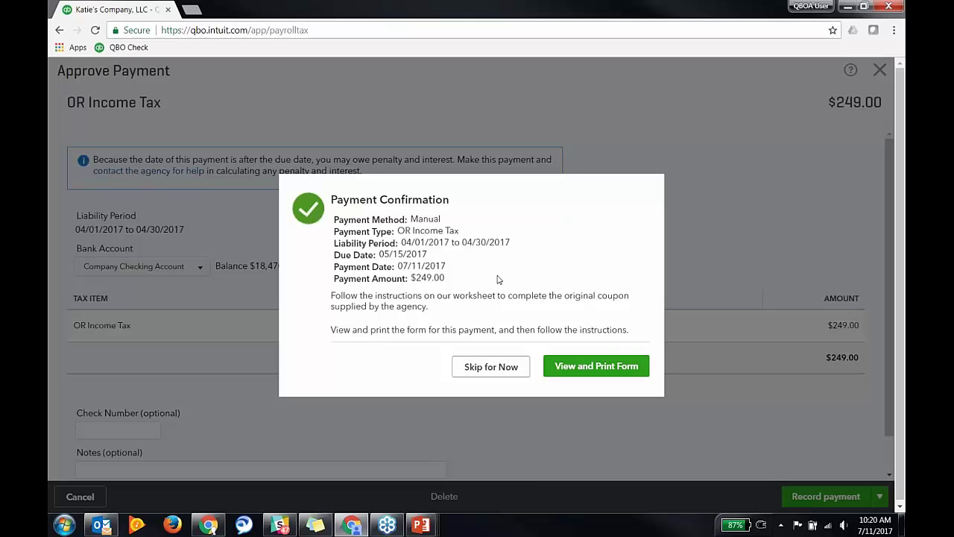
click(573, 372)
scroll(594, 365, down, 1)
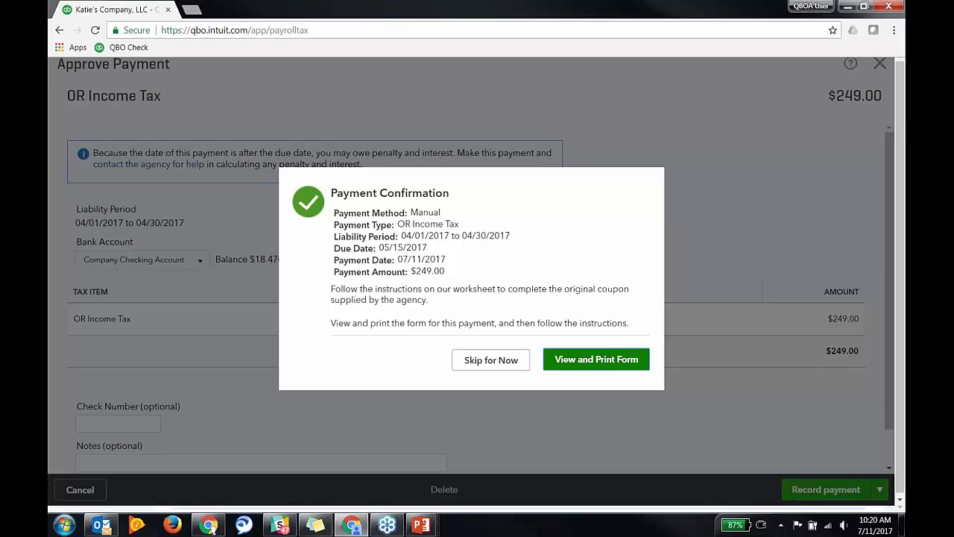
click(594, 359)
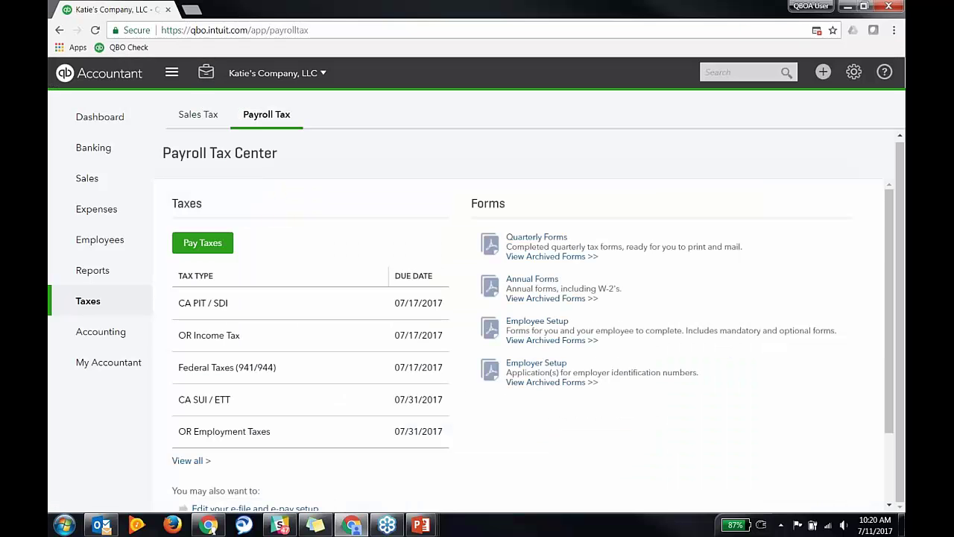
click(816, 31)
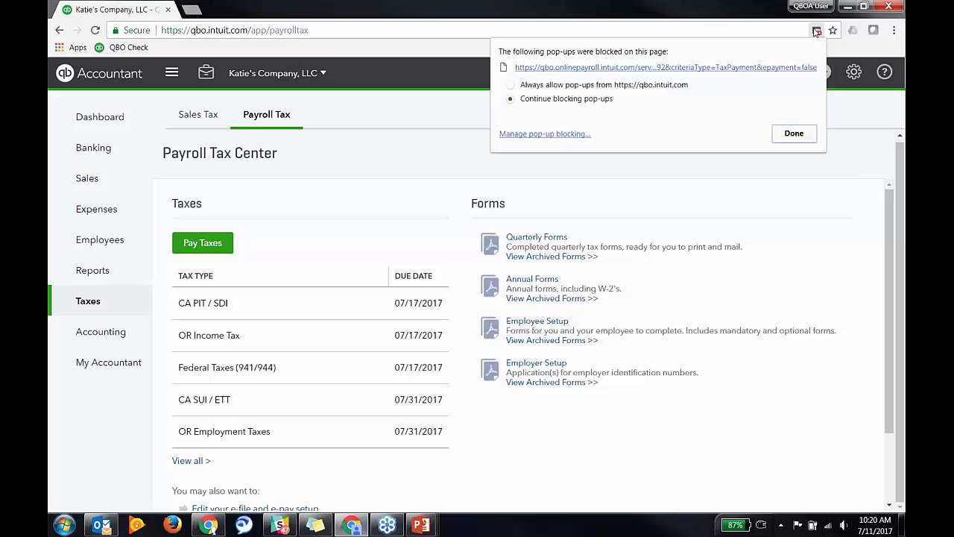
click(791, 138)
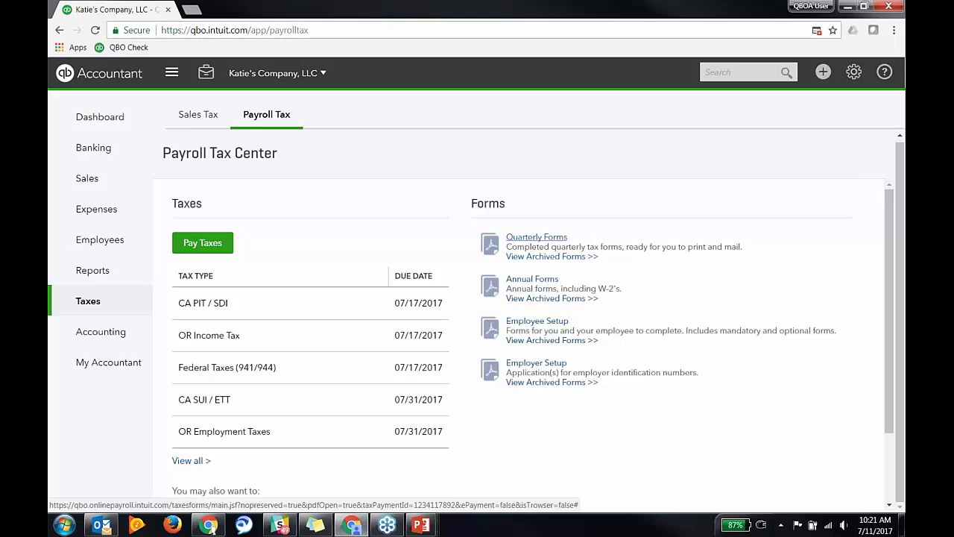
Preview the Employer's Quarterly Tax Return for 04/01/2017-06/30/2017 and read through the pages of Form 941
click(521, 237)
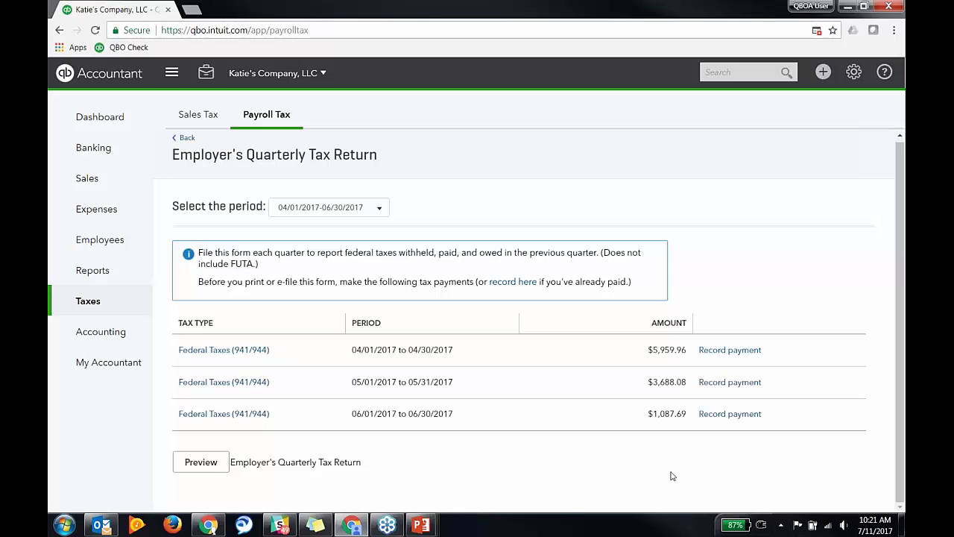
click(201, 461)
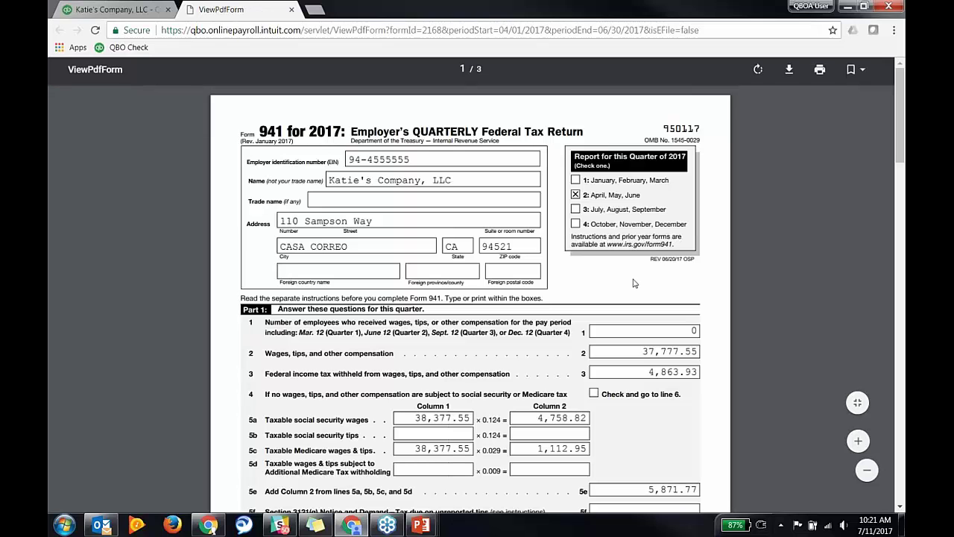
scroll(634, 284, down, 8)
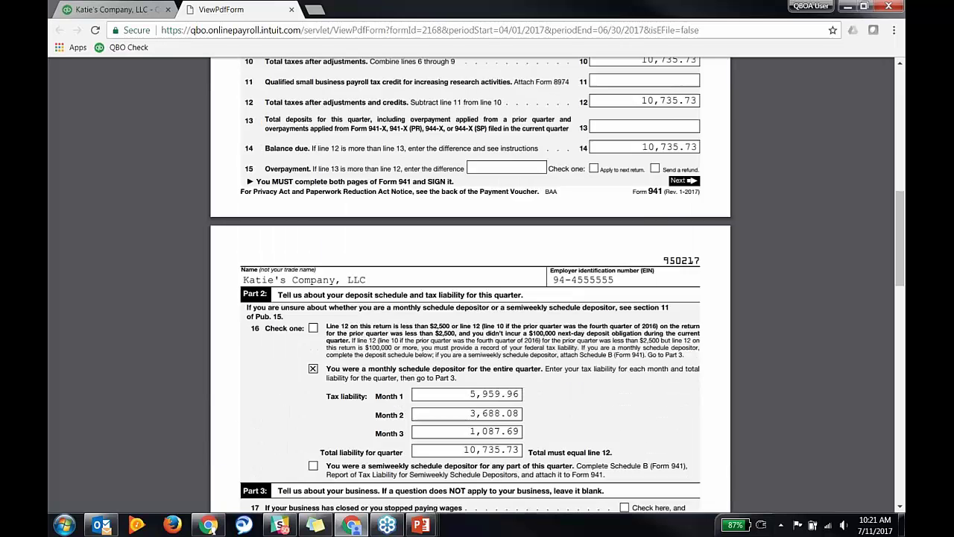
scroll(477, 284, down, 5)
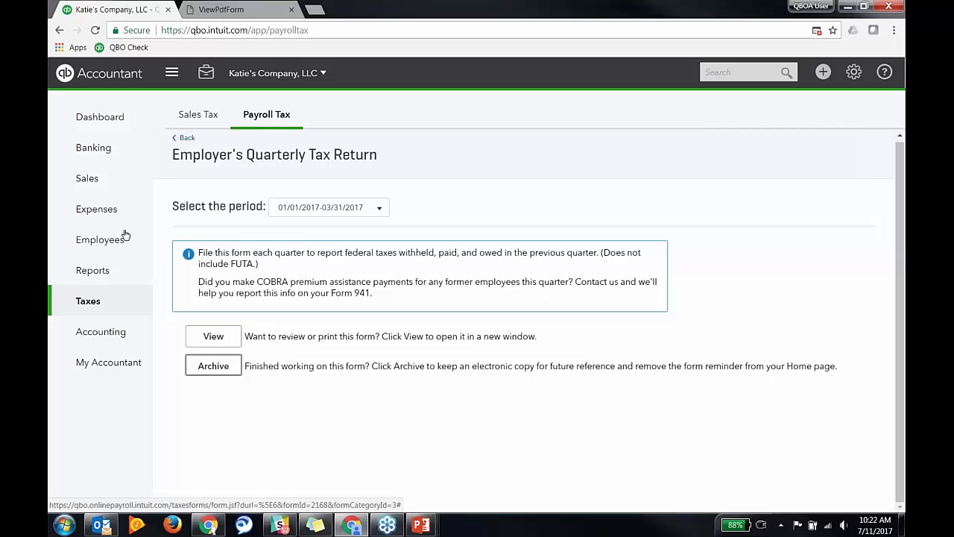
Expand the outstanding payroll tax forms and payroll tax payments in the Dashboard's task list to review them
click(106, 121)
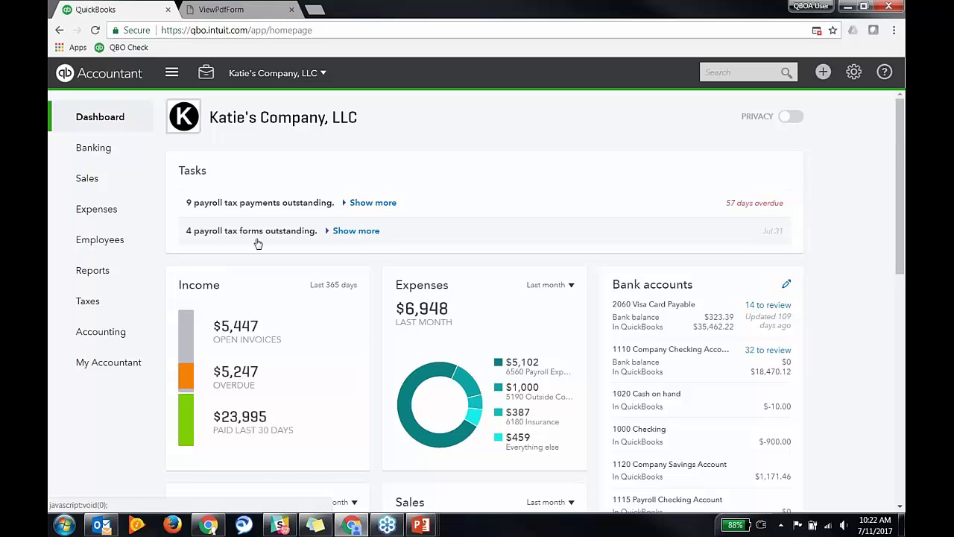
click(356, 231)
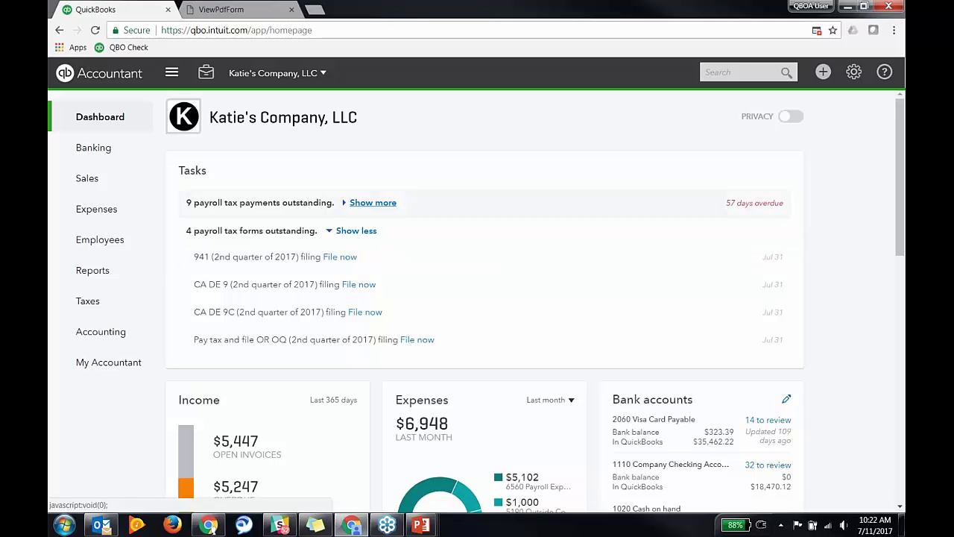
click(377, 203)
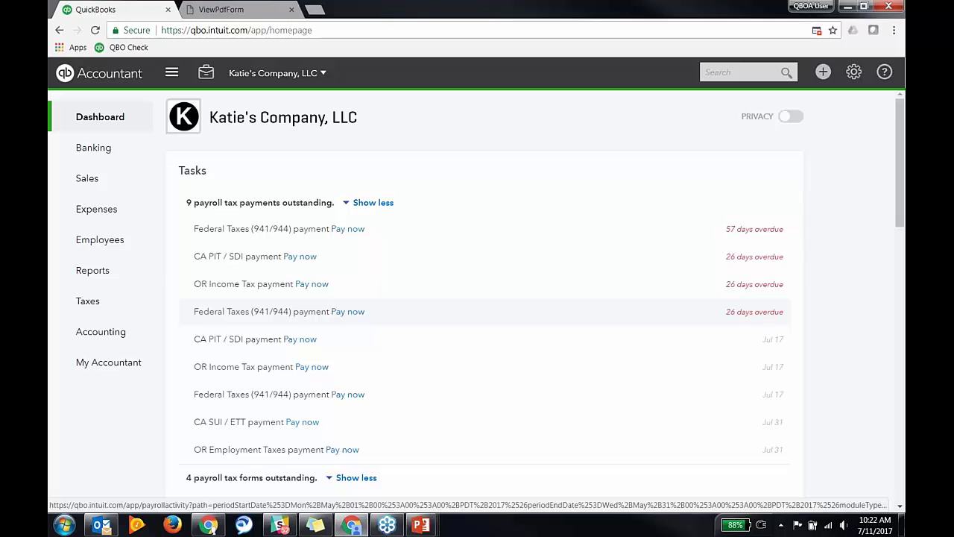
Switch to the running PowerPoint slide show and advance to the slide after the QuickBooks Online Payroll demo title
mouse_move(278, 526)
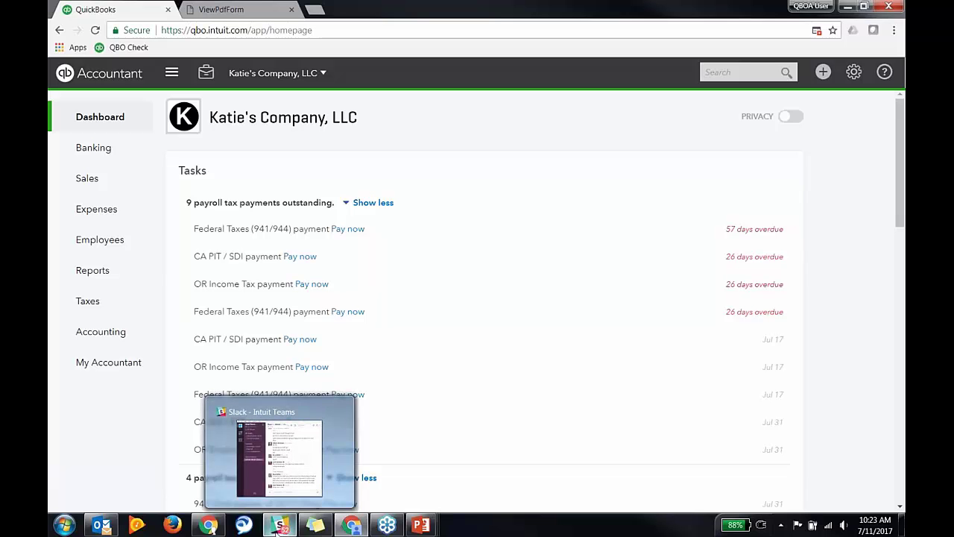
mouse_move(315, 527)
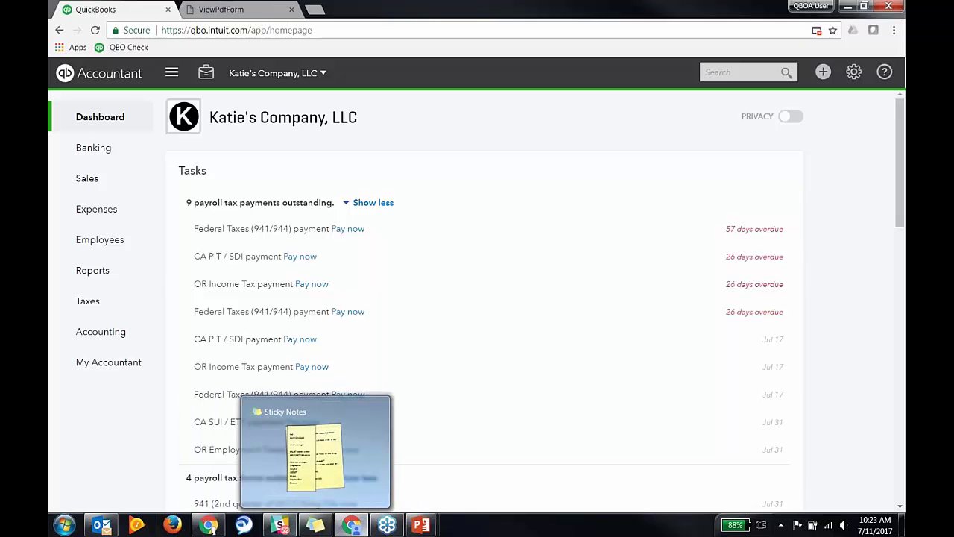
mouse_move(421, 525)
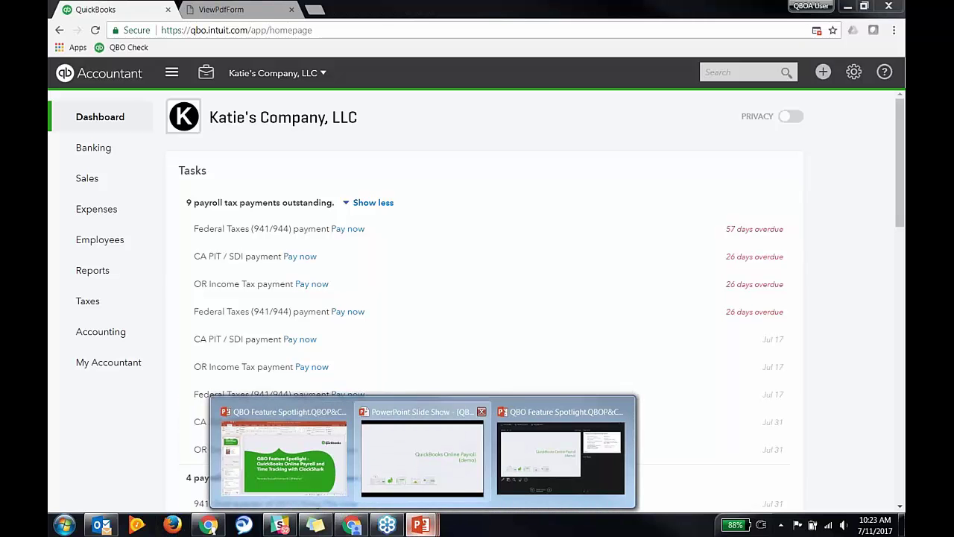
click(422, 455)
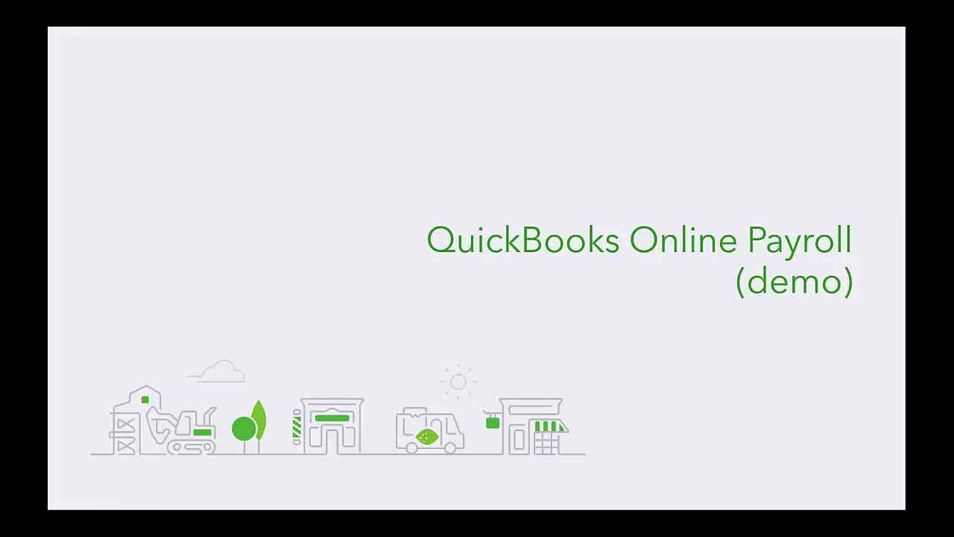
key(Right)
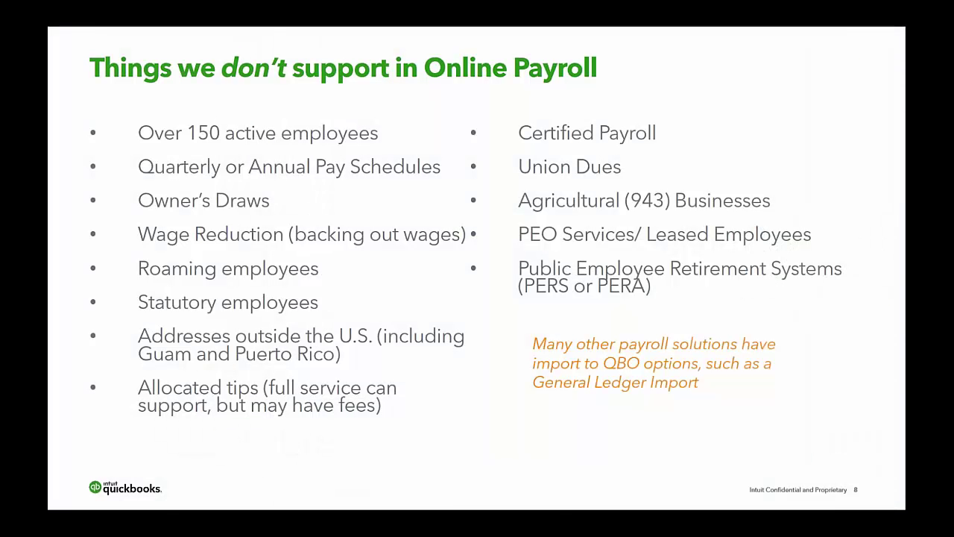
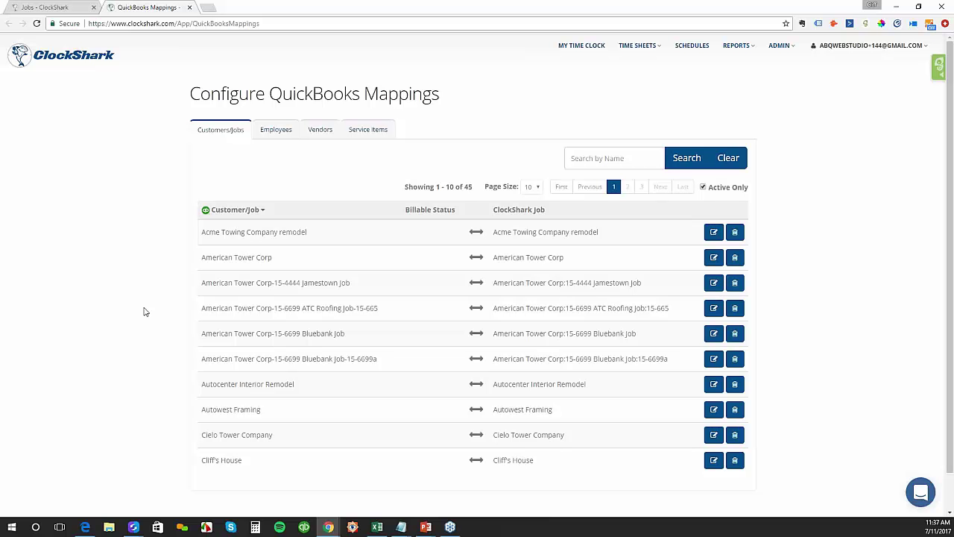
In ClockShark, examine how QuickBooks customers/jobs map to ClockShark jobs and find the QuickBooks entry among the admin options
drag(206, 95, 191, 95)
click(196, 96)
drag(493, 233, 605, 234)
click(603, 236)
mouse_move(782, 51)
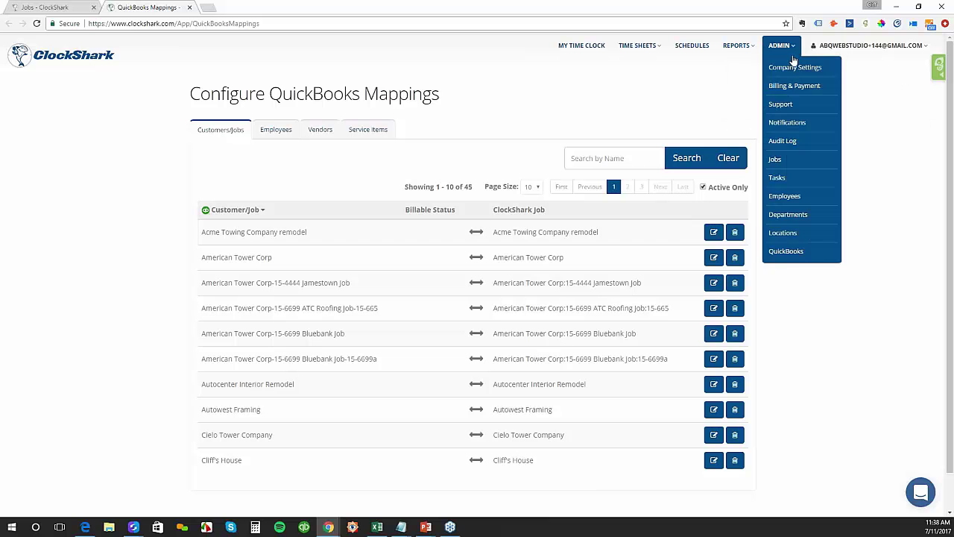
click(780, 258)
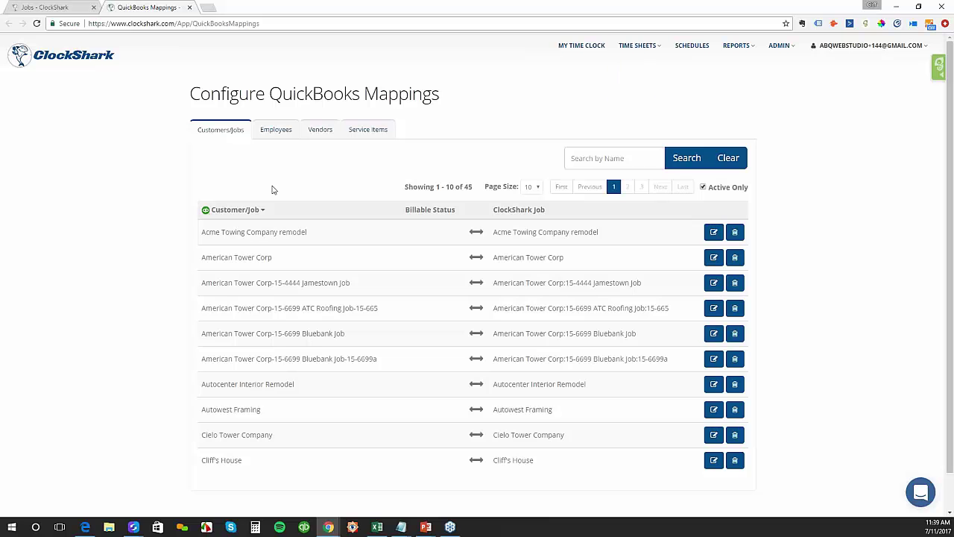
Review the employee mappings, open the second listed employee's mapping to check its options, and close it without changes
click(282, 137)
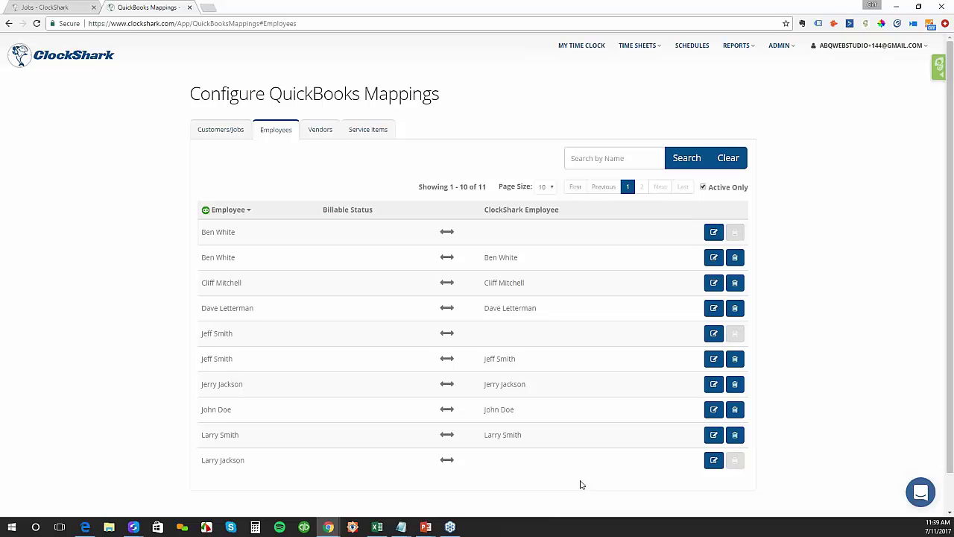
click(713, 258)
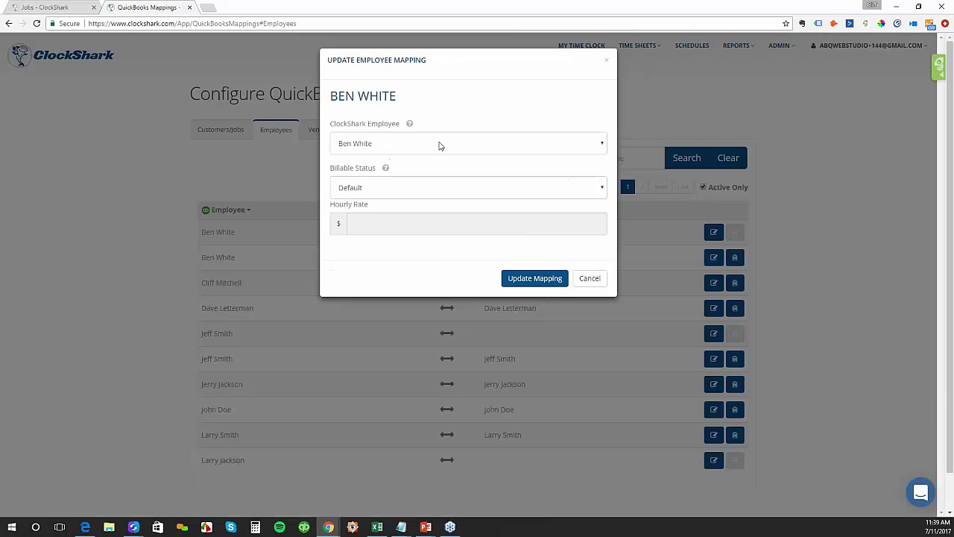
click(589, 278)
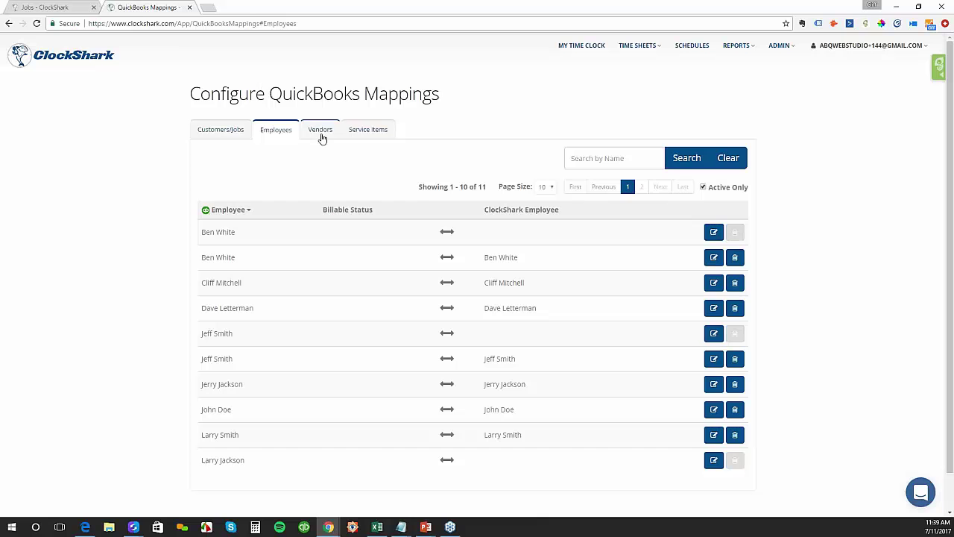
Review how the QuickBooks service items map to ClockShark tasks
click(388, 130)
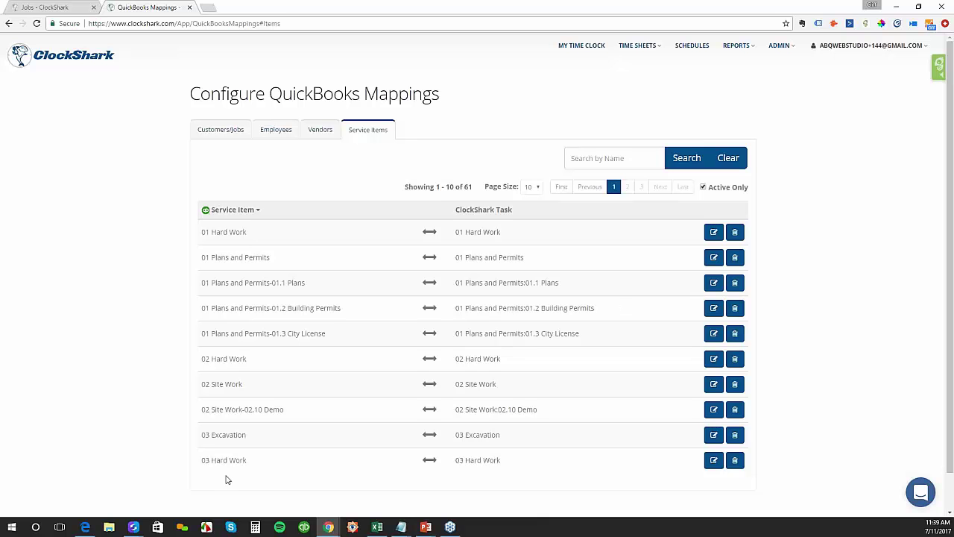
drag(456, 211, 519, 220)
click(518, 216)
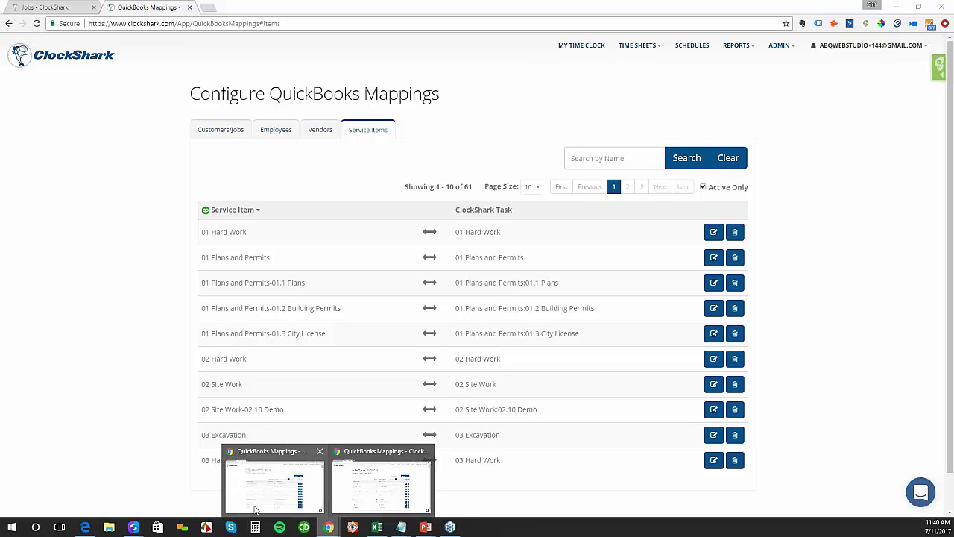
Switch to the ClockShark dashboard in Edge, maximize its window, and show the first working employee's location on the map
click(86, 527)
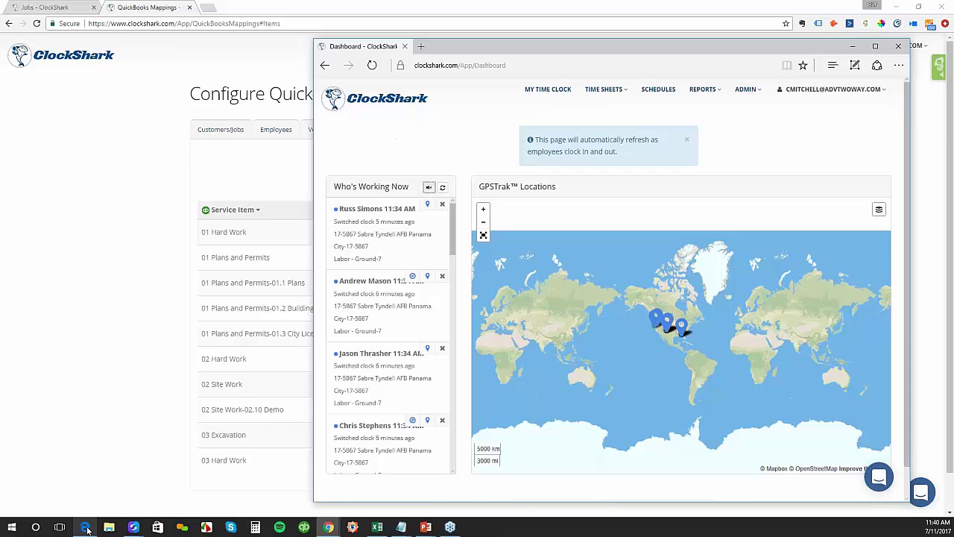
click(875, 46)
mouse_move(866, 50)
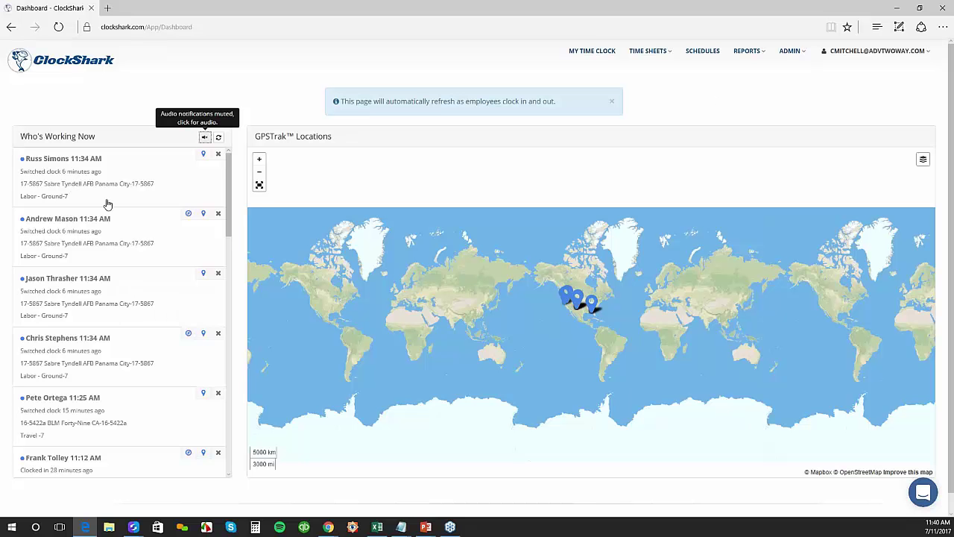
mouse_move(227, 213)
mouse_down()
mouse_move(229, 266)
mouse_move(230, 207)
mouse_up()
click(78, 187)
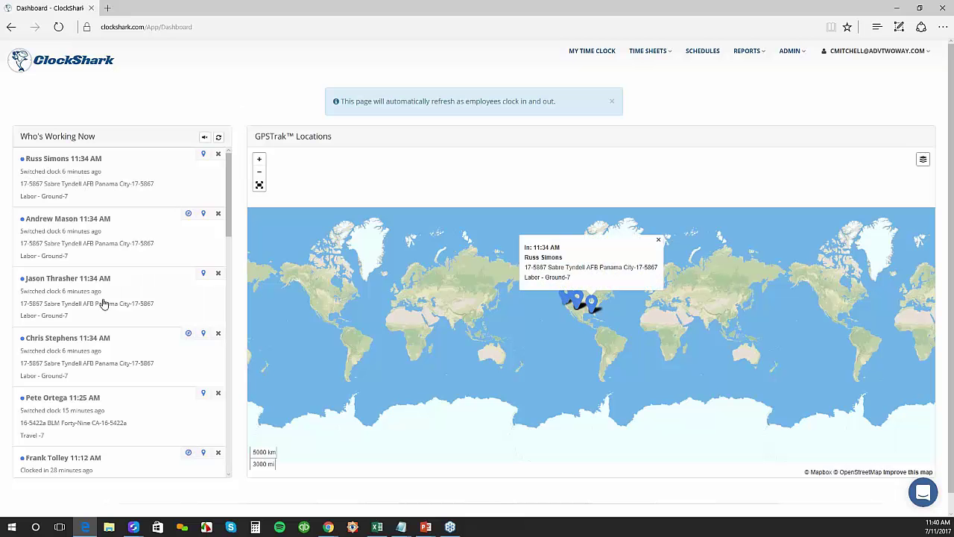
Examine the employee's GPS location close up on the map around Panama City, checking the available Streets and Satellite map styles
click(258, 161)
click(259, 161)
click(259, 161)
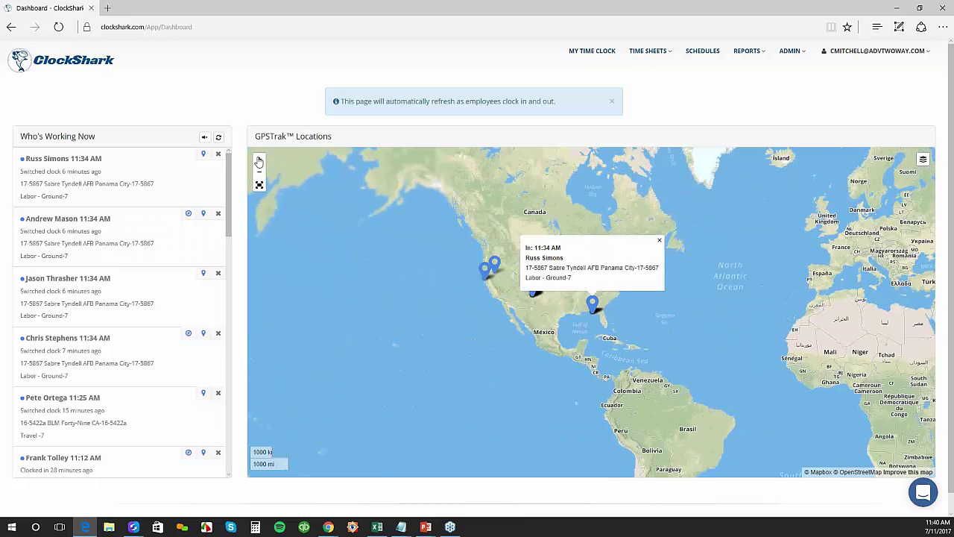
click(258, 161)
click(259, 161)
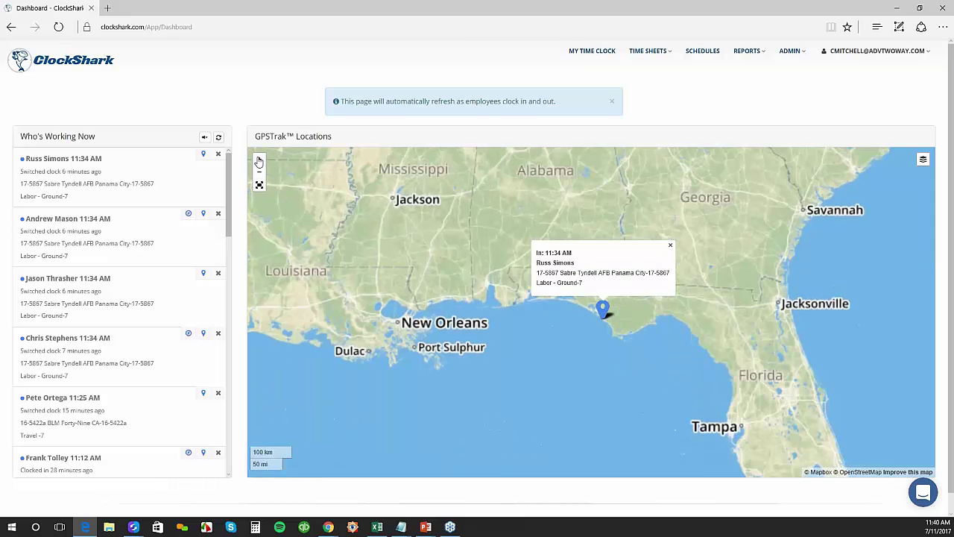
double_click(259, 161)
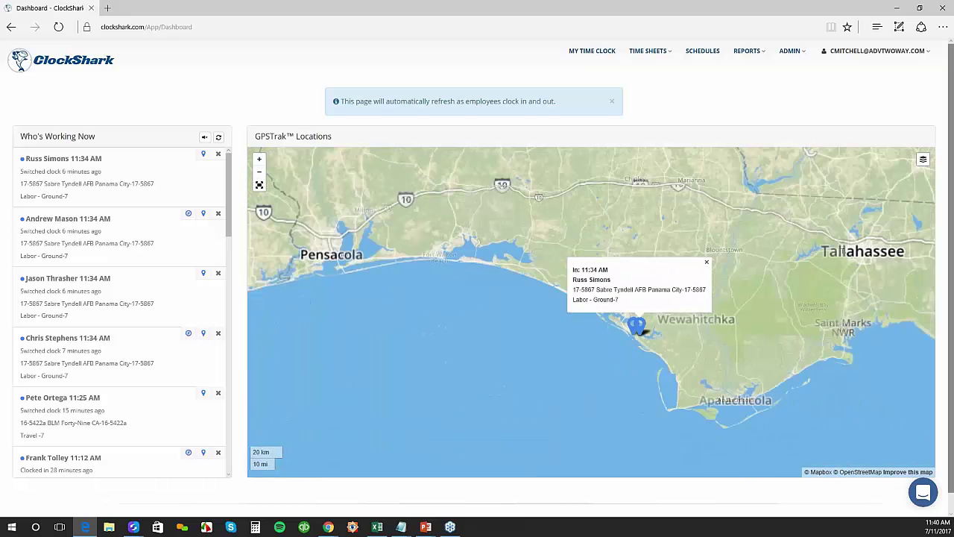
mouse_move(923, 160)
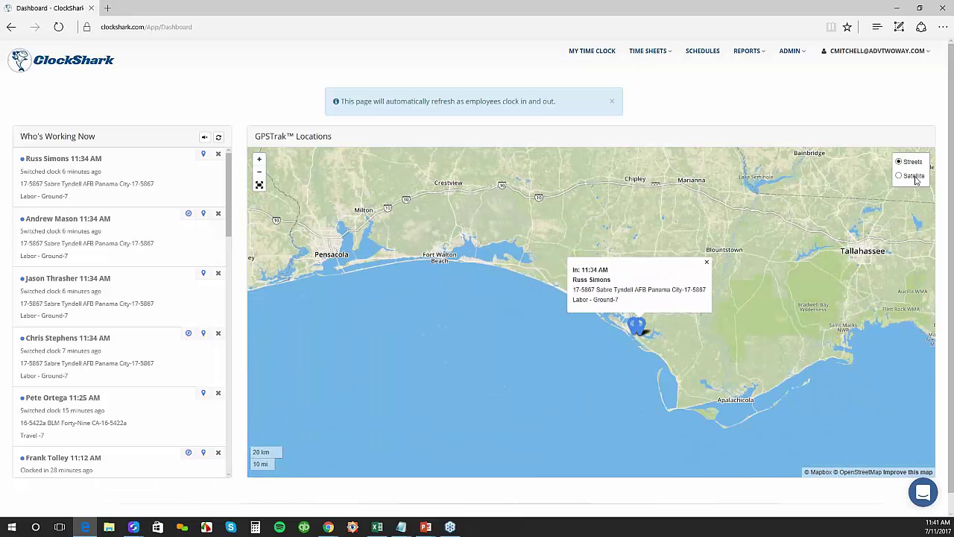
double_click(258, 160)
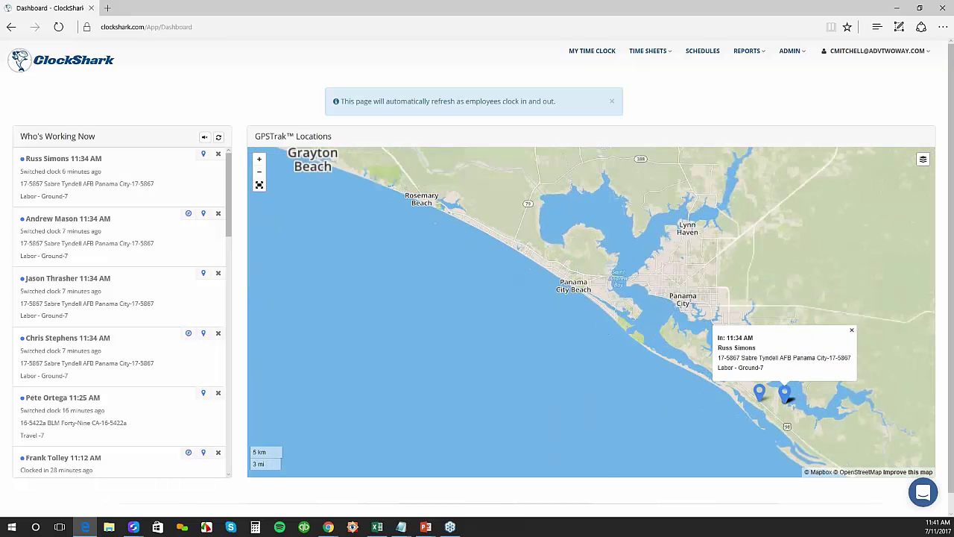
drag(611, 322, 407, 272)
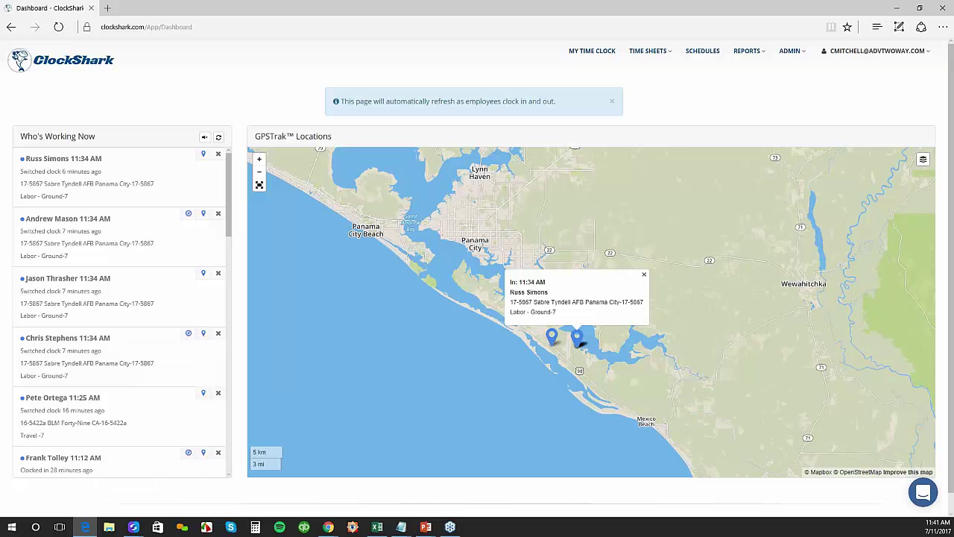
Show the fourth listed employee's location on the map, and bring SideSync's Phone screen window into view over the dashboard map
click(117, 375)
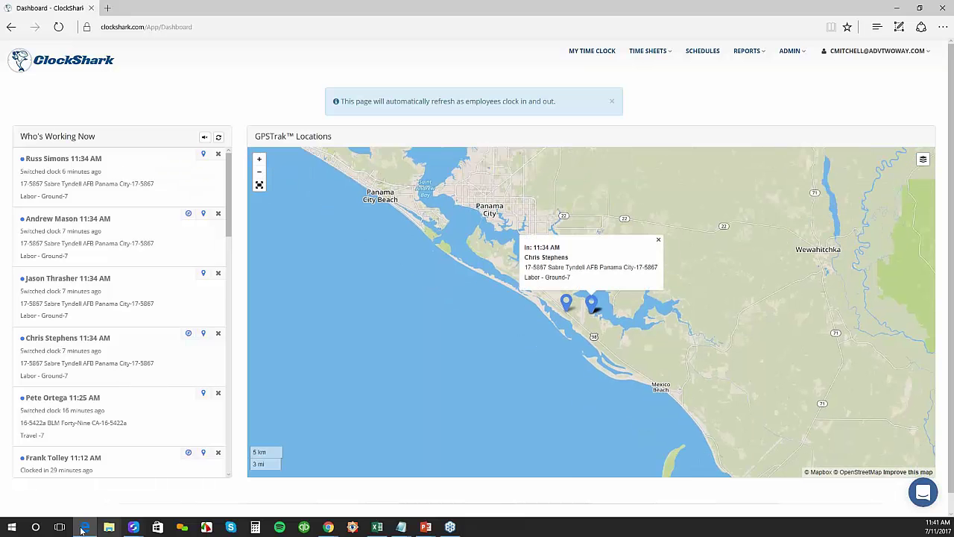
mouse_move(134, 530)
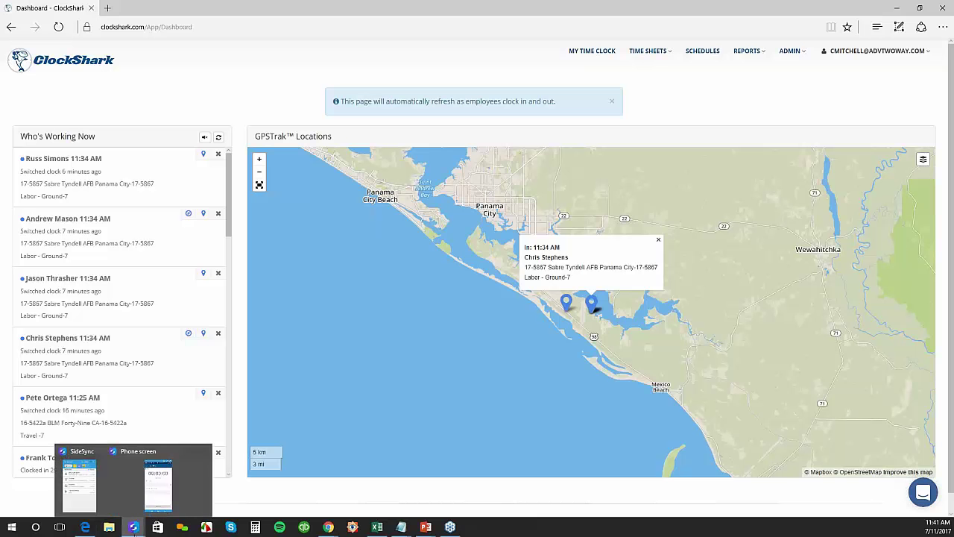
click(172, 505)
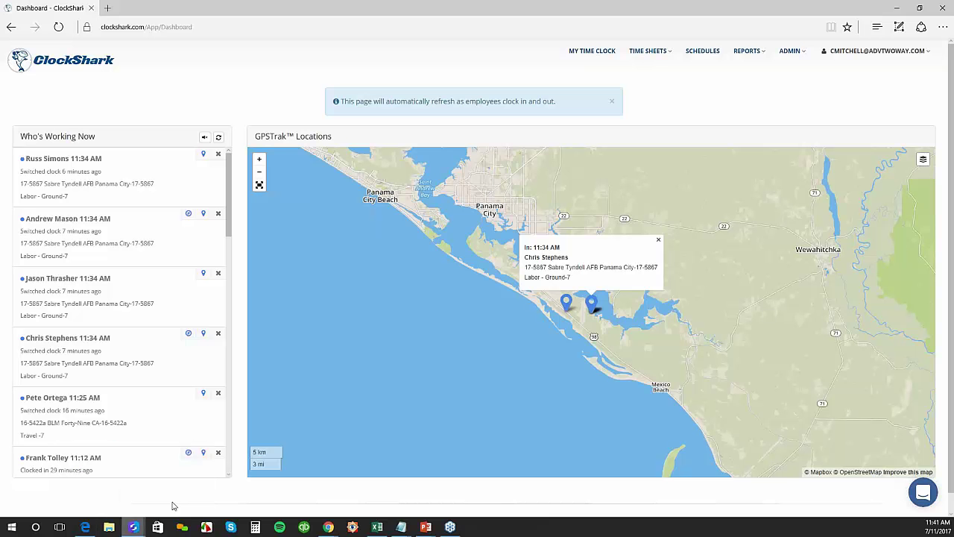
drag(183, 112, 818, 125)
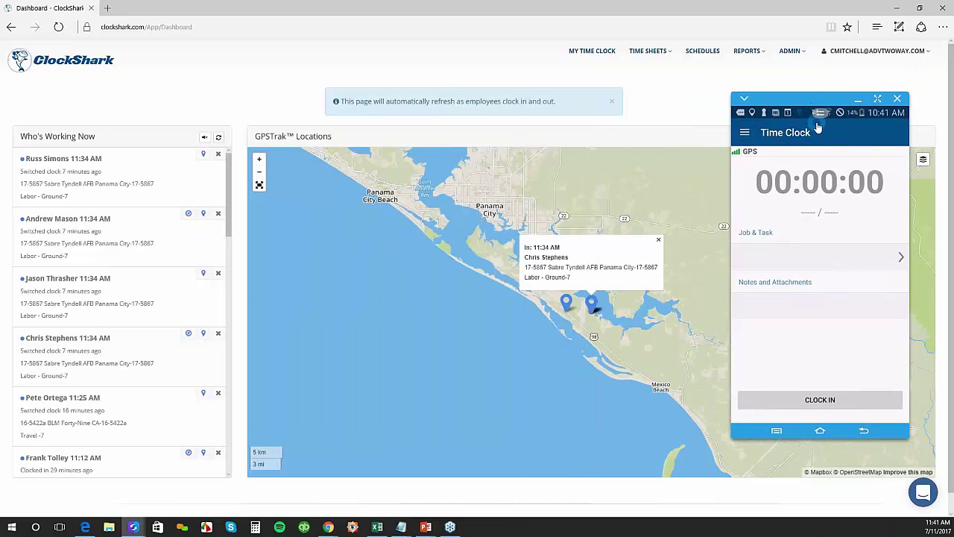
Open the job selection in the phone's ClockShark time clock and return to the Time Clock screen
click(854, 257)
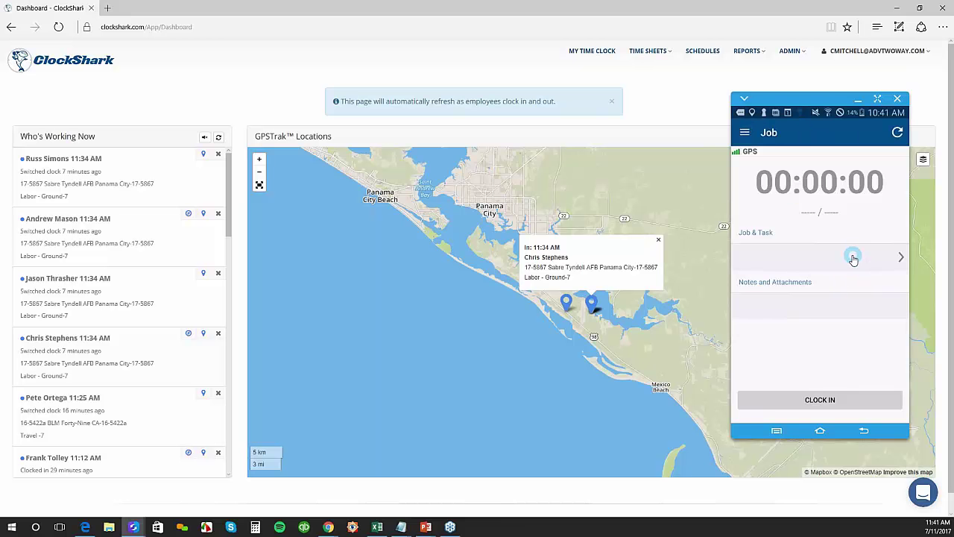
click(745, 132)
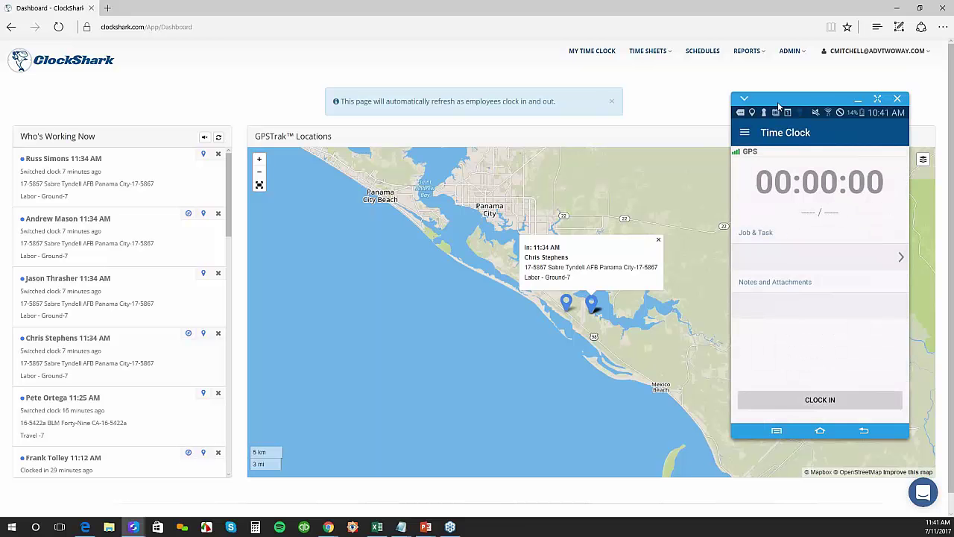